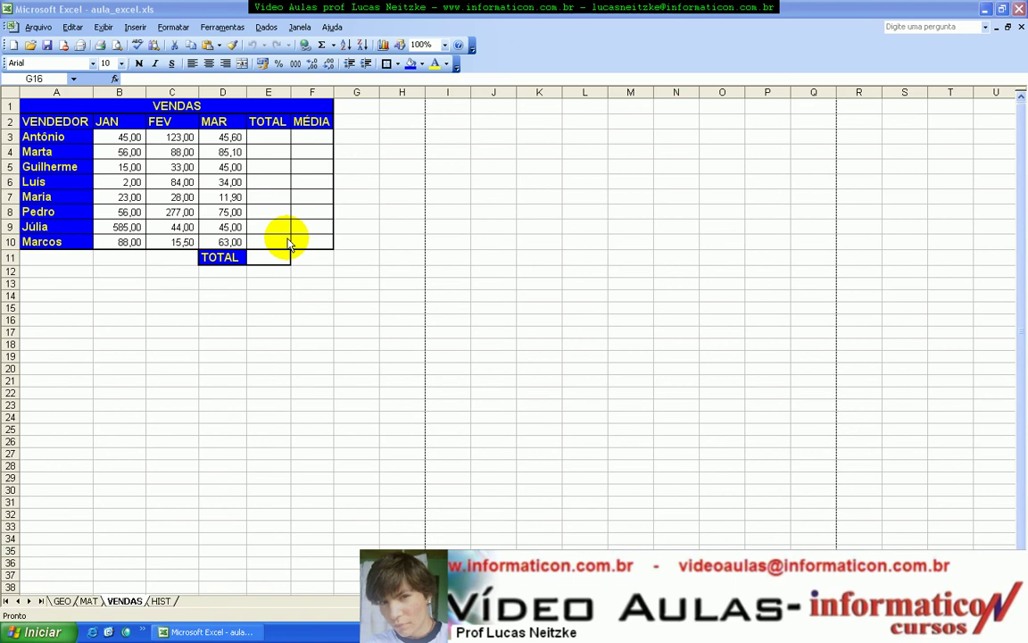
# Enter =SOMA(B3:D3) in E3 and fill it down to E10, giving totals 213,60 through 166,50.
pyautogui.click(278, 135)
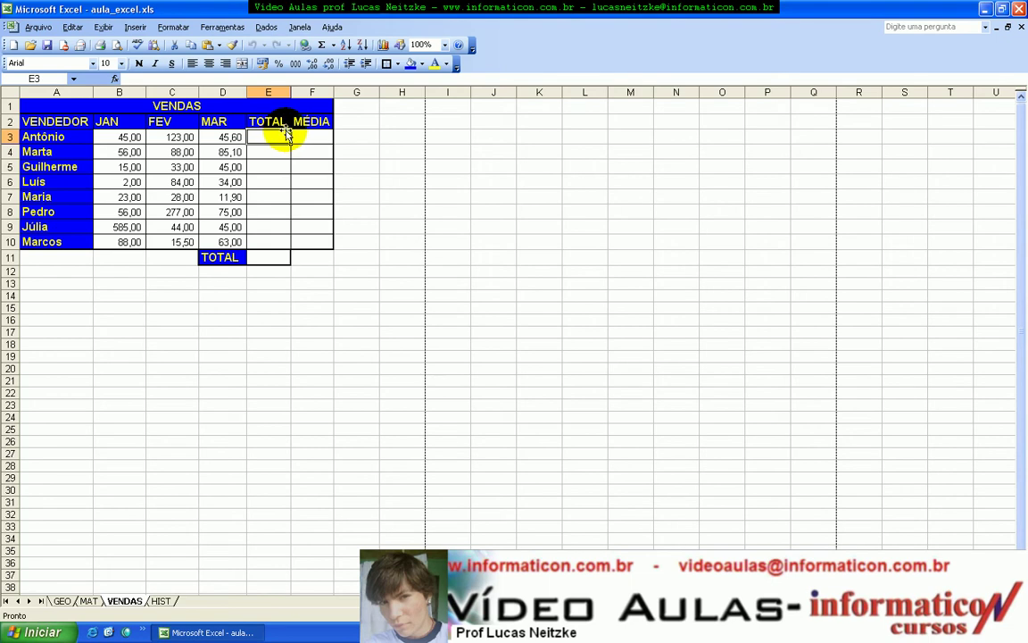
pyautogui.write('=soma(')
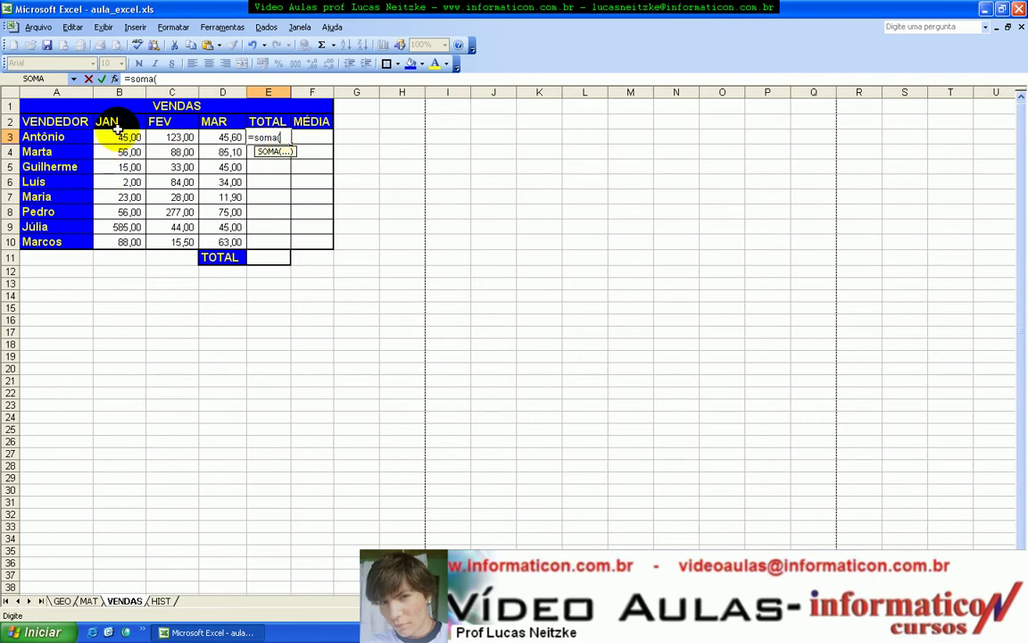
pyautogui.moveTo(107, 136); pyautogui.dragTo(223, 137)
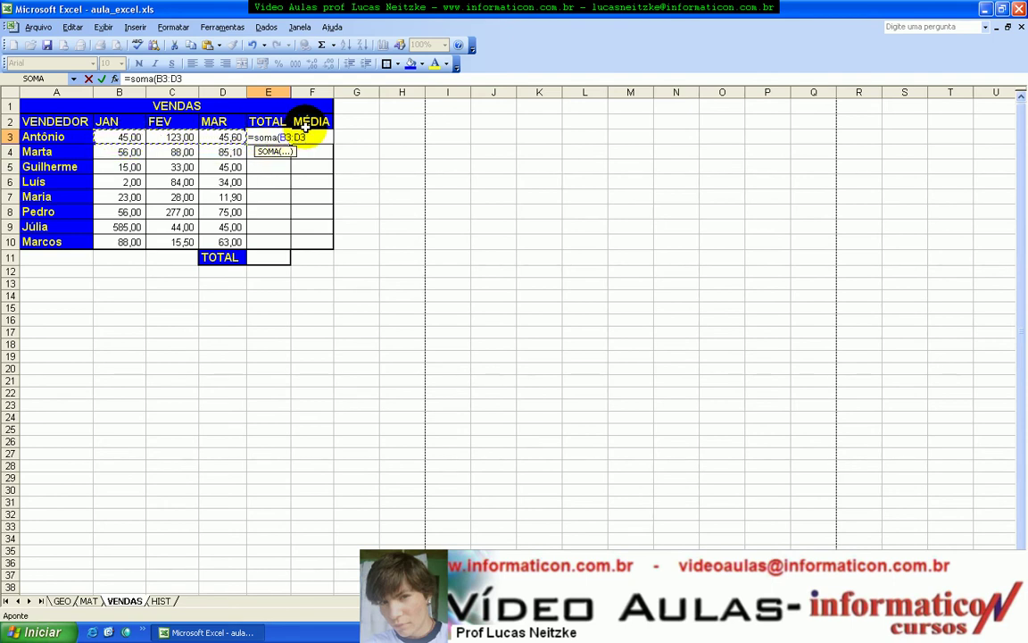
pyautogui.press('Return')
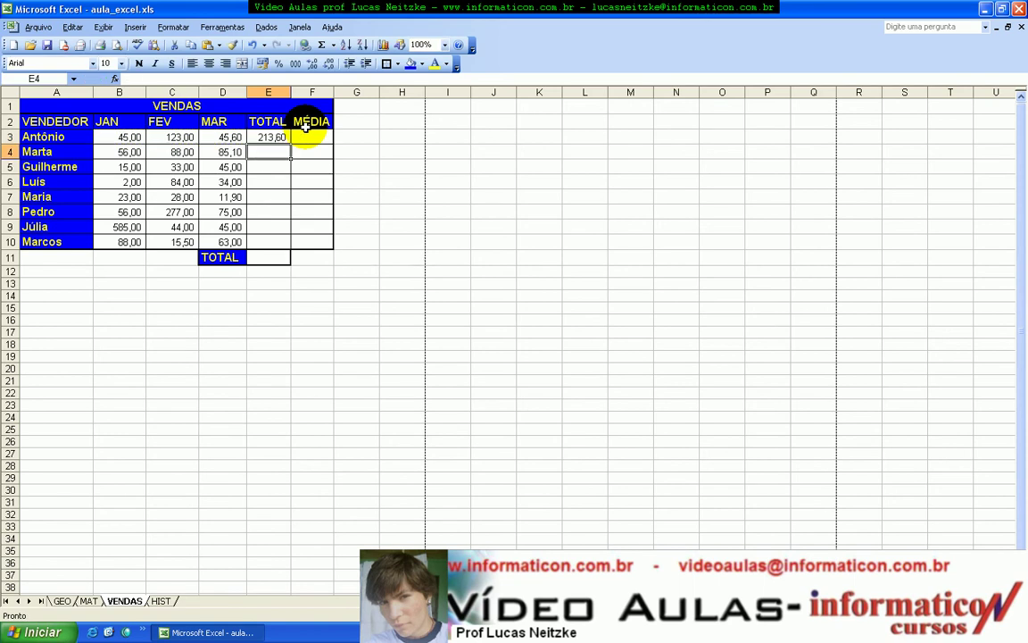
pyautogui.click(275, 137)
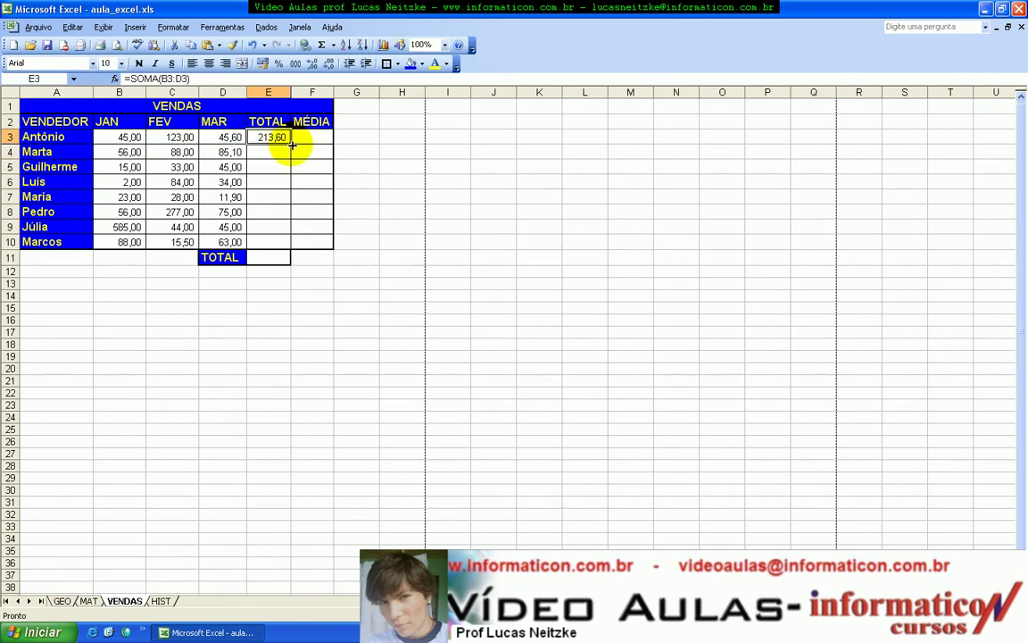
pyautogui.moveTo(292, 144); pyautogui.dragTo(293, 252)
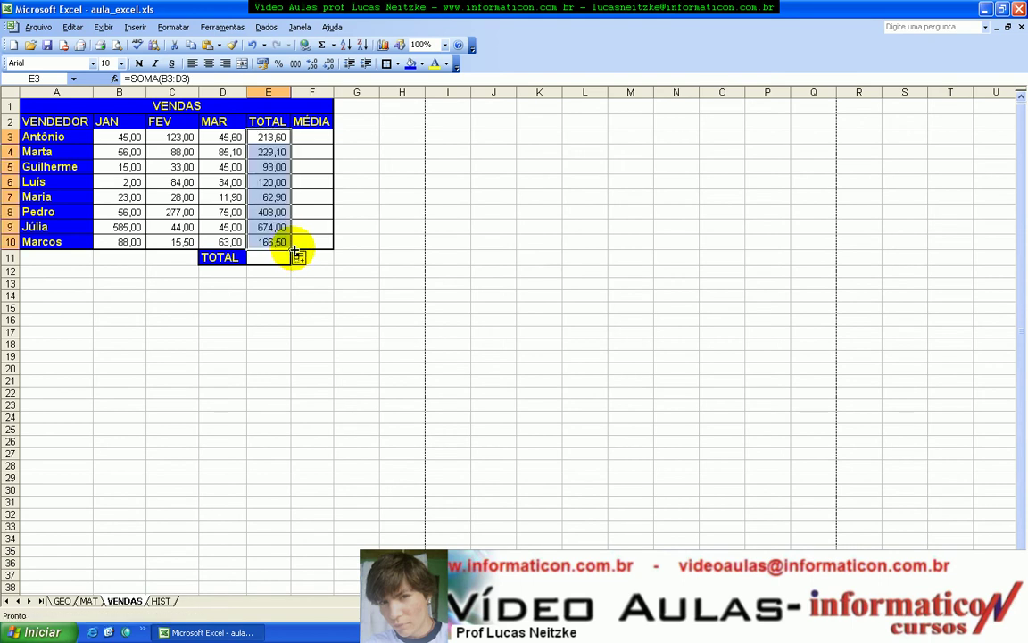
# Enter =MÉDIA(B3:D3) in F3 and fill it down to F10, giving averages 71,20 through 55,50.
pyautogui.click(319, 136)
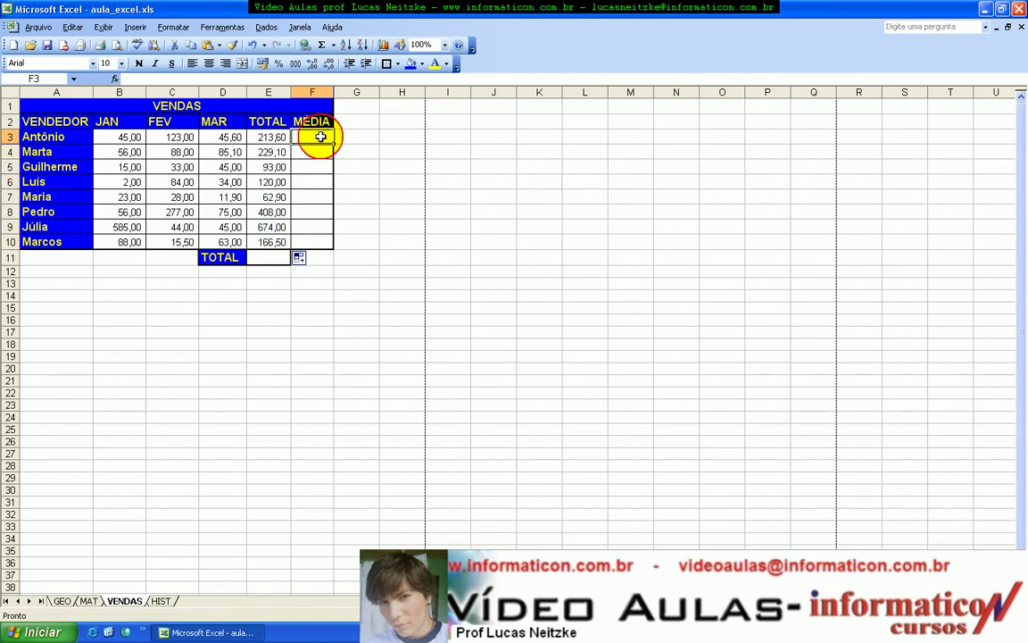
pyautogui.write('=média(')
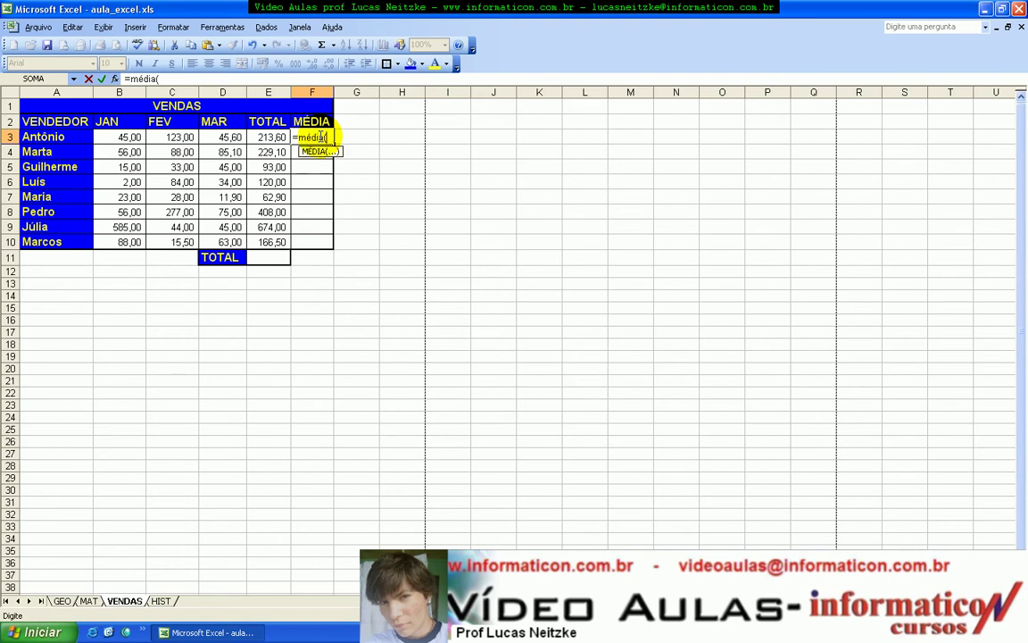
pyautogui.moveTo(120, 138); pyautogui.dragTo(227, 136)
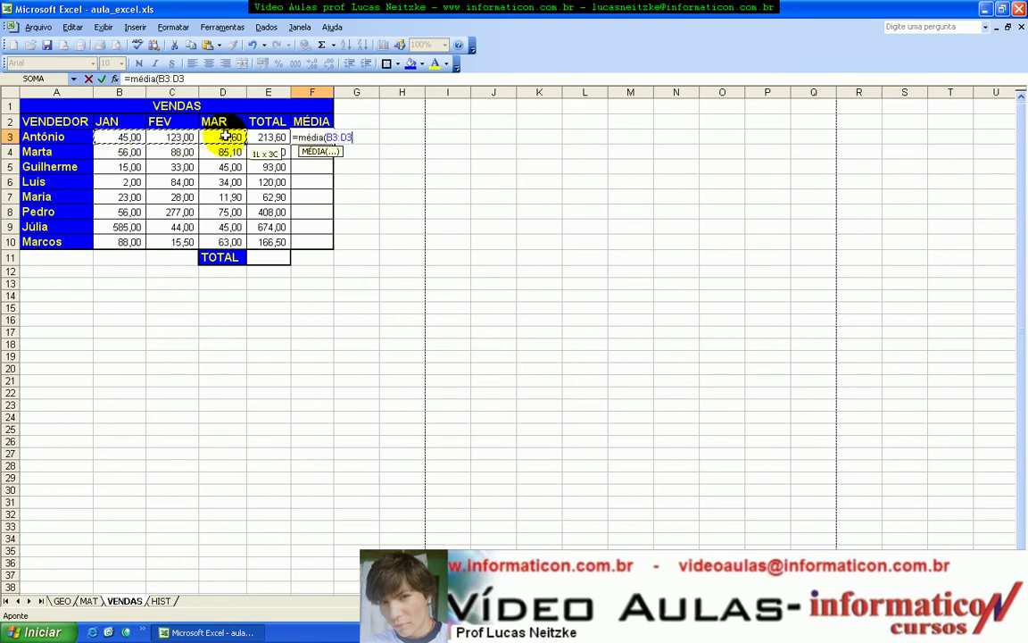
pyautogui.press('Return')
pyautogui.click(312, 137)
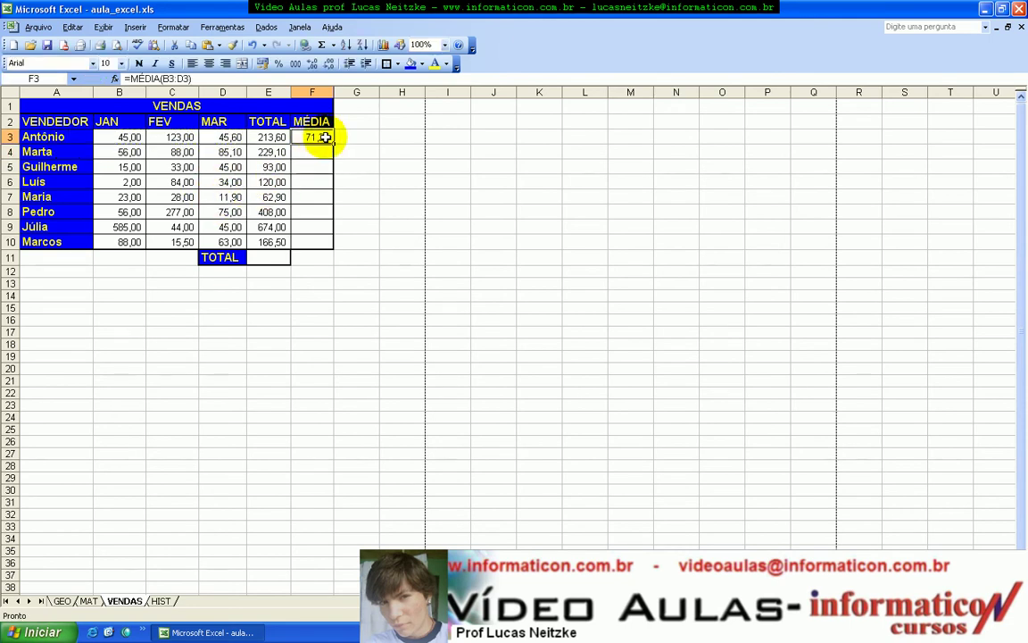
pyautogui.moveTo(333, 143); pyautogui.dragTo(330, 242)
pyautogui.click(322, 228)
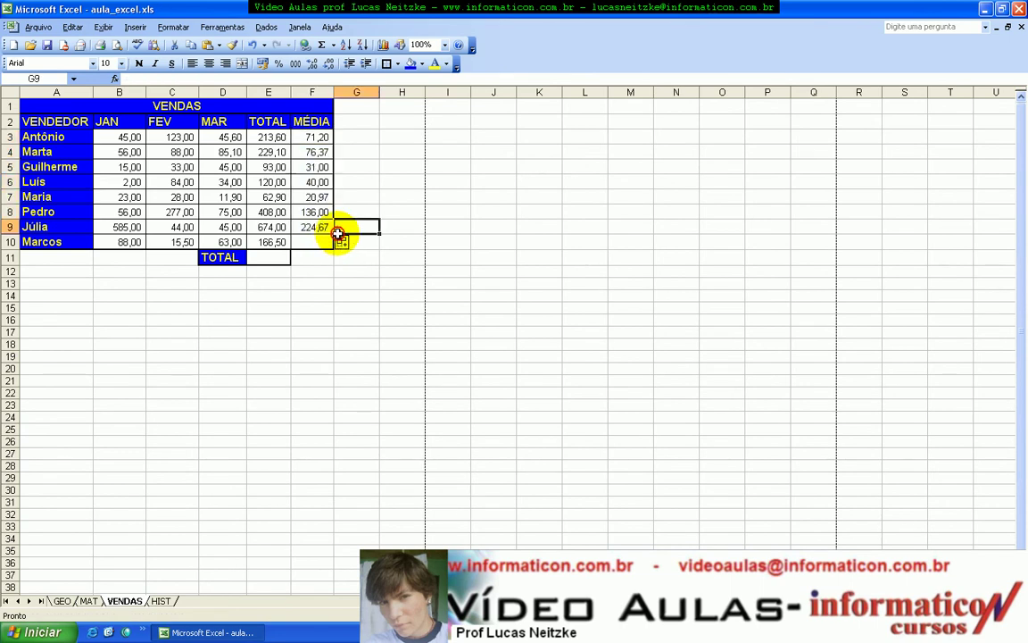
pyautogui.moveTo(332, 230); pyautogui.dragTo(337, 242)
pyautogui.click(314, 284)
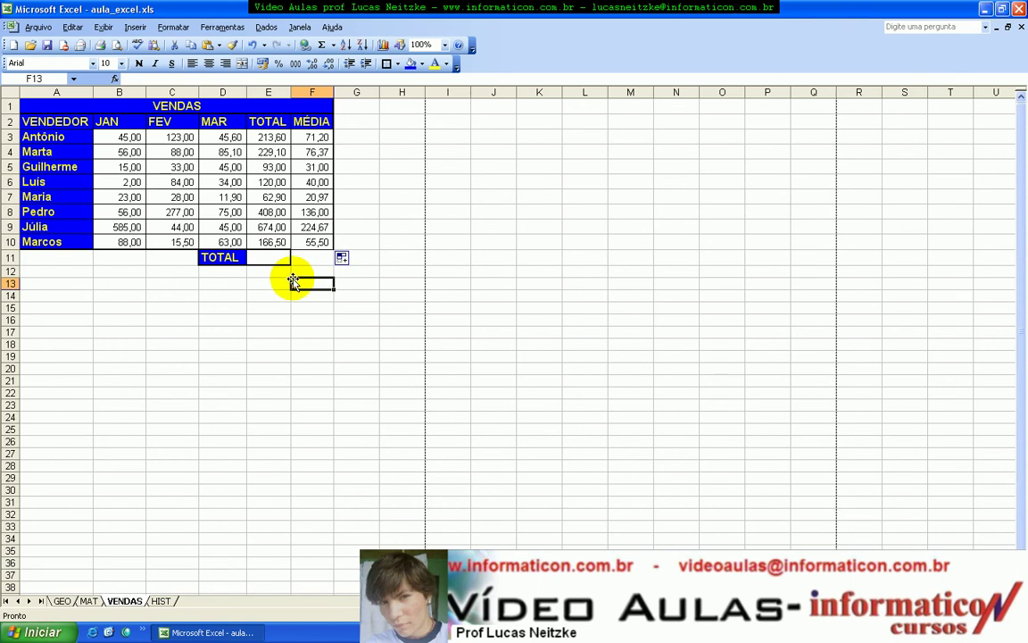
pyautogui.click(308, 181)
pyautogui.click(318, 136)
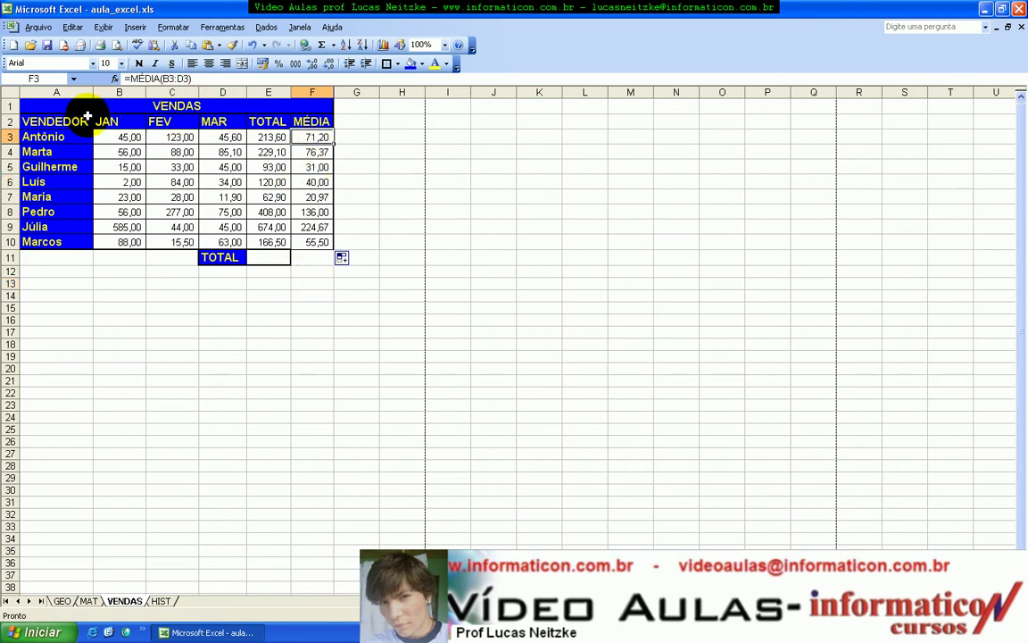
pyautogui.click(314, 153)
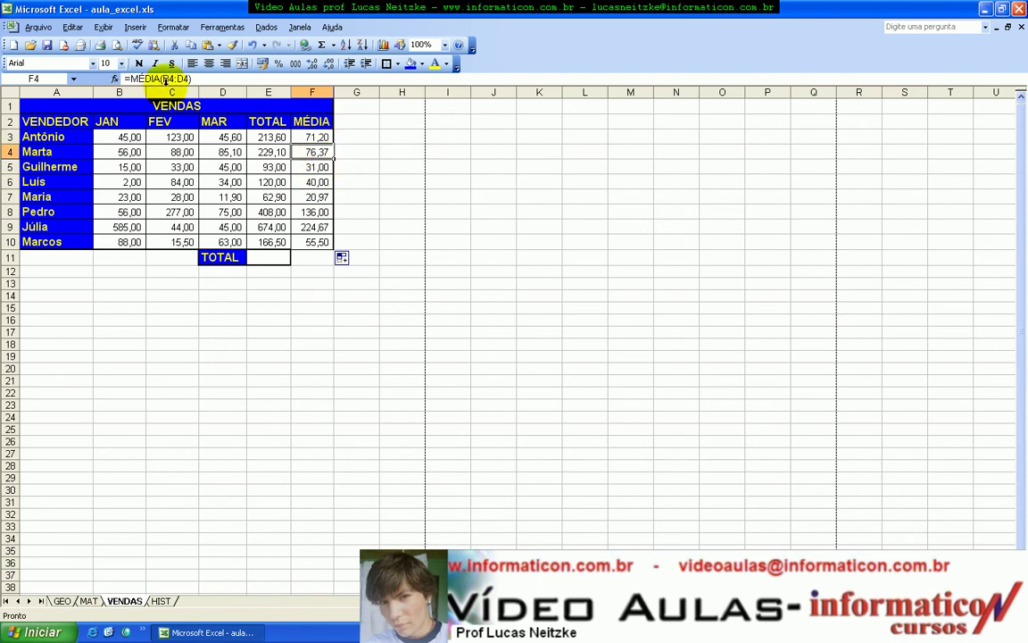
pyautogui.click(316, 166)
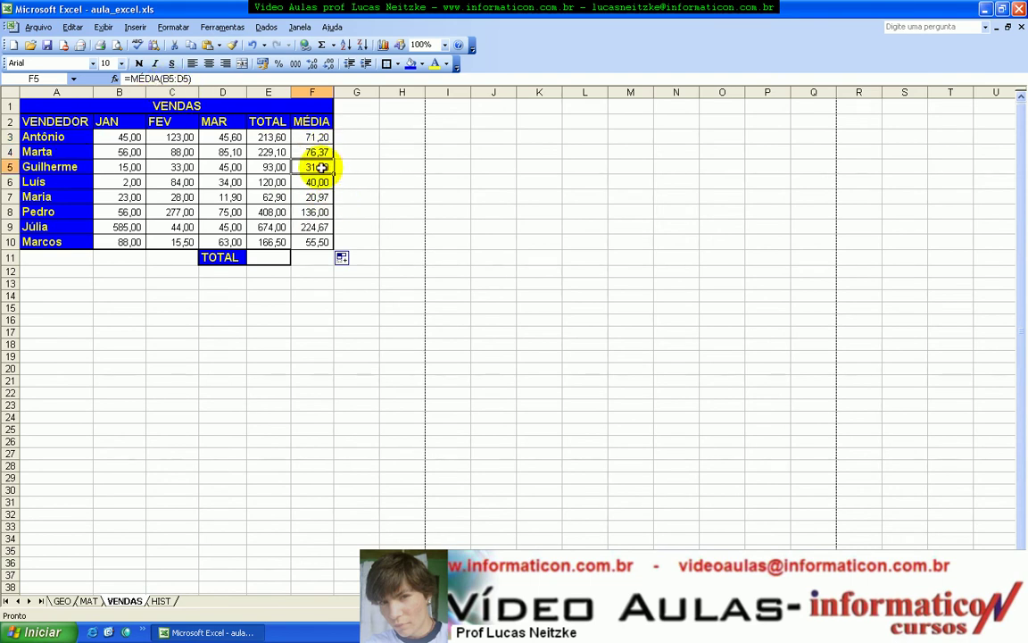
pyautogui.click(314, 181)
pyautogui.click(314, 196)
pyautogui.click(317, 211)
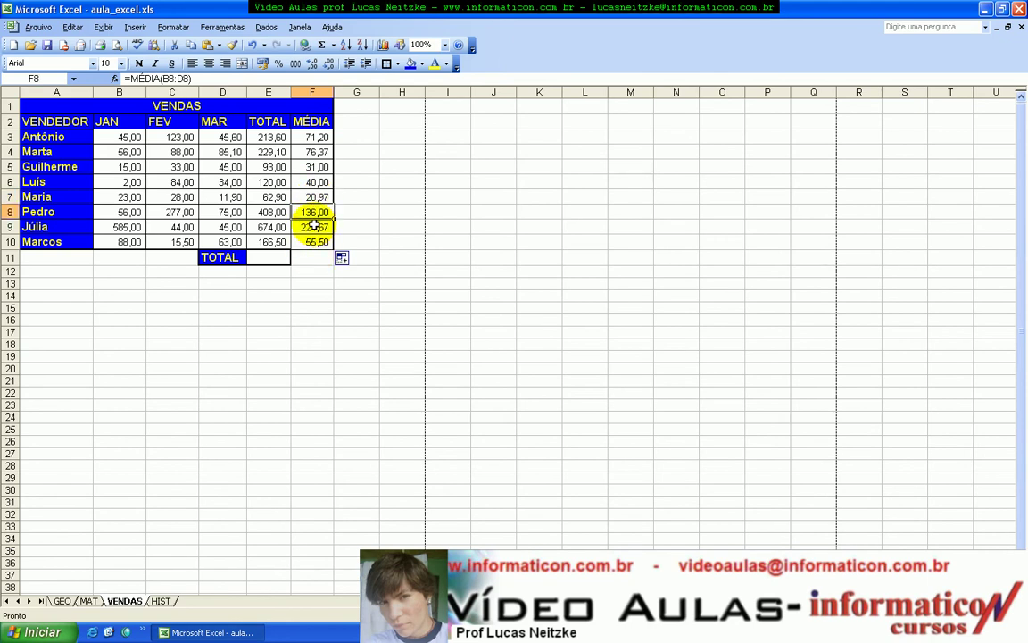
pyautogui.click(314, 227)
pyautogui.click(314, 242)
pyautogui.click(270, 257)
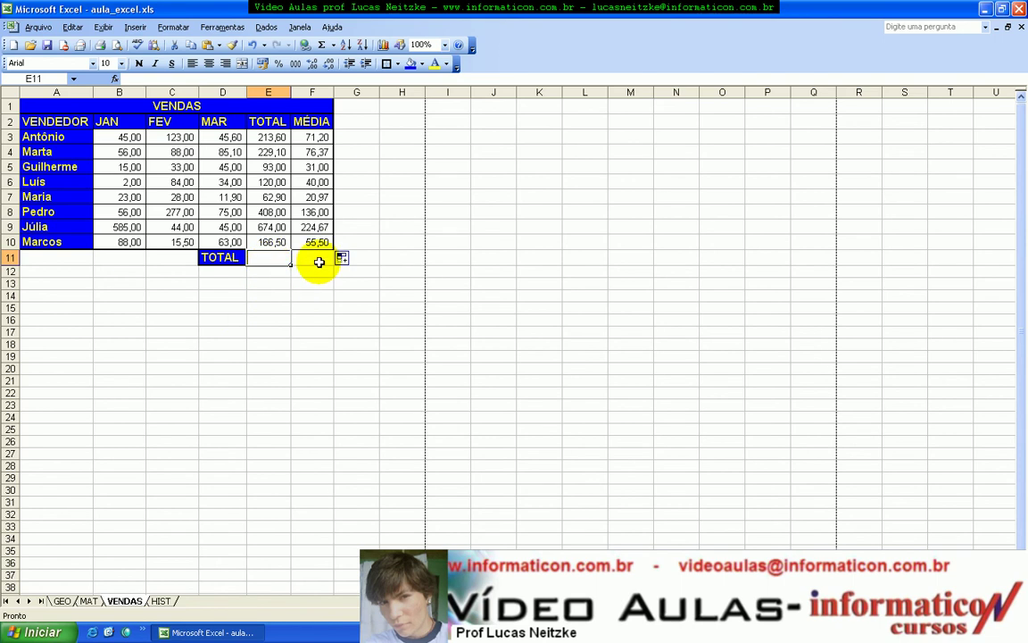
# Enter a grand total formula =SOMA(B3:D10) in E11.
pyautogui.write('=soma(')
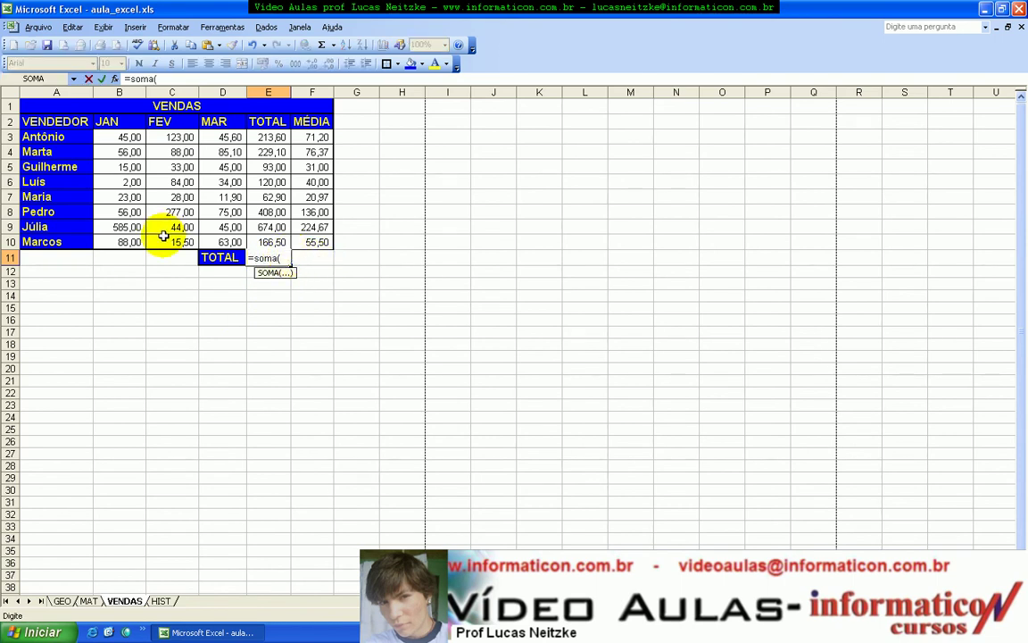
pyautogui.moveTo(123, 136); pyautogui.dragTo(243, 239)
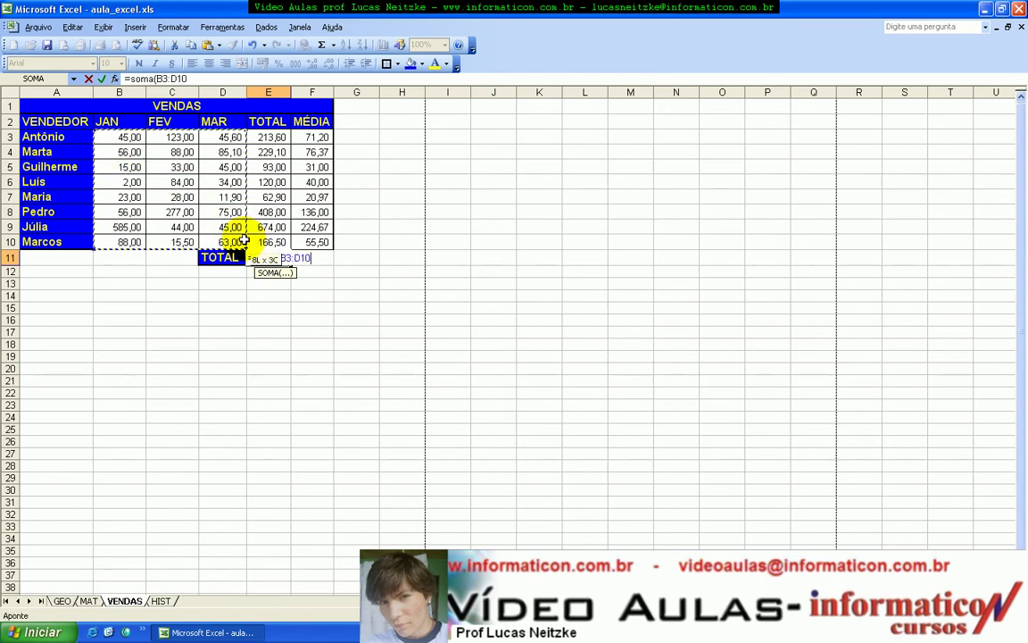
pyautogui.moveTo(271, 136); pyautogui.dragTo(271, 244)
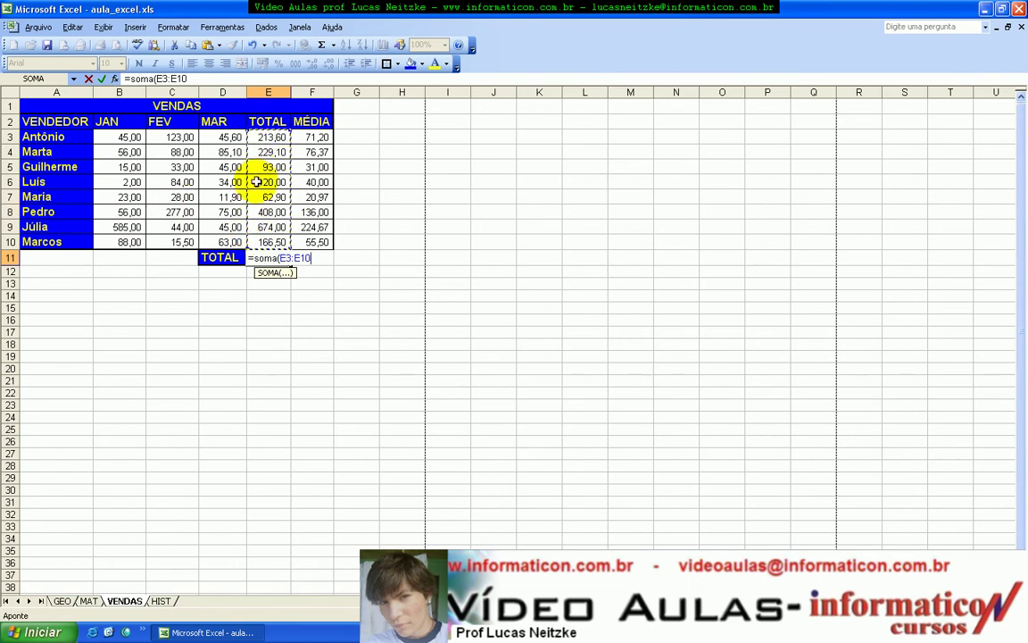
pyautogui.moveTo(107, 136); pyautogui.dragTo(236, 236)
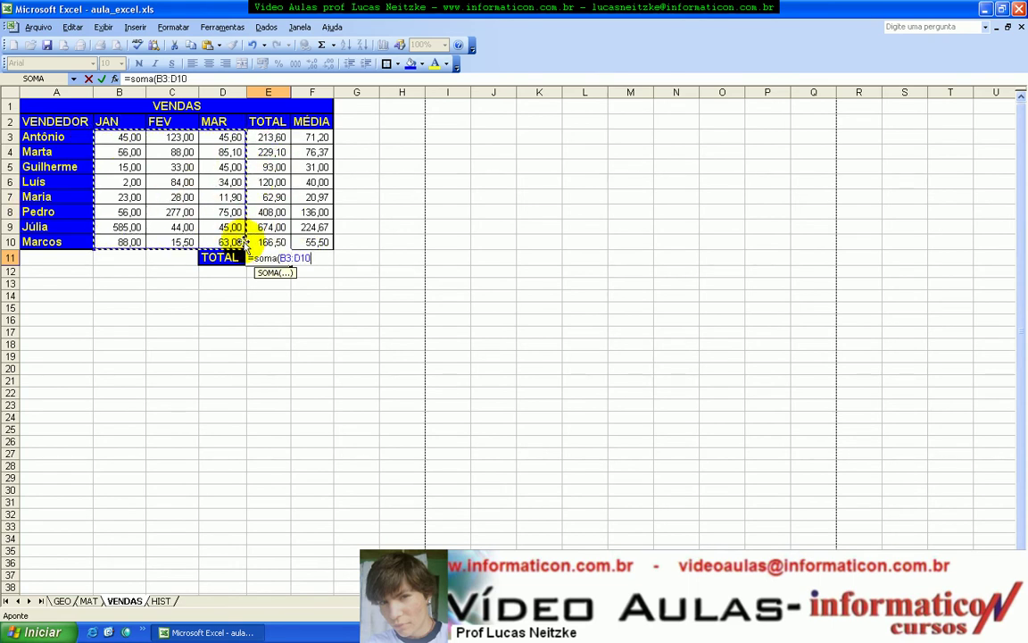
pyautogui.press('Return')
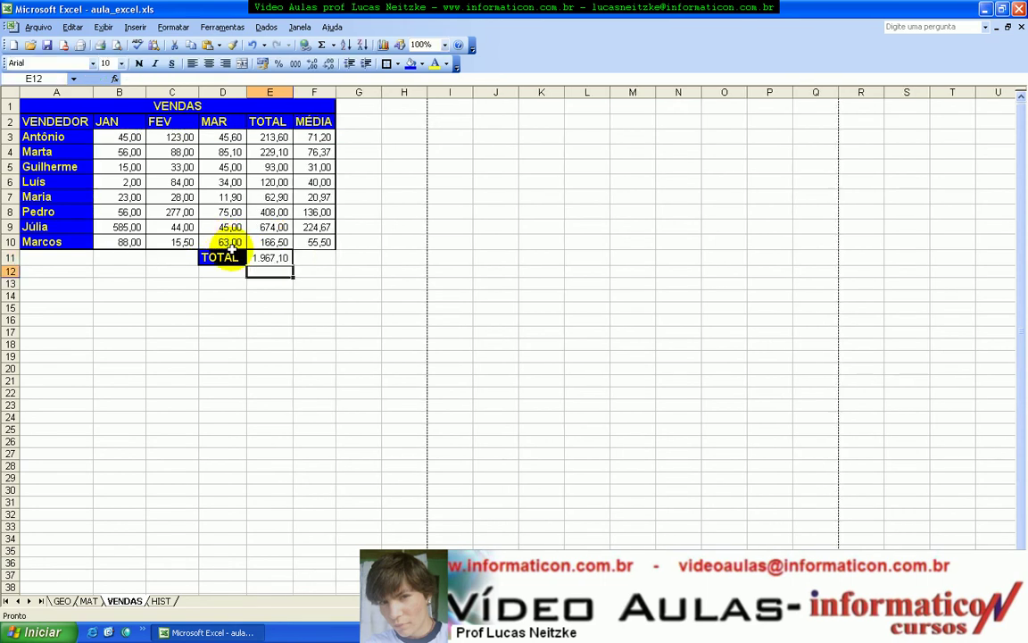
# Replace E11's formula with =SOMA(E3:E10), giving 1.967,10.
pyautogui.click(272, 258)
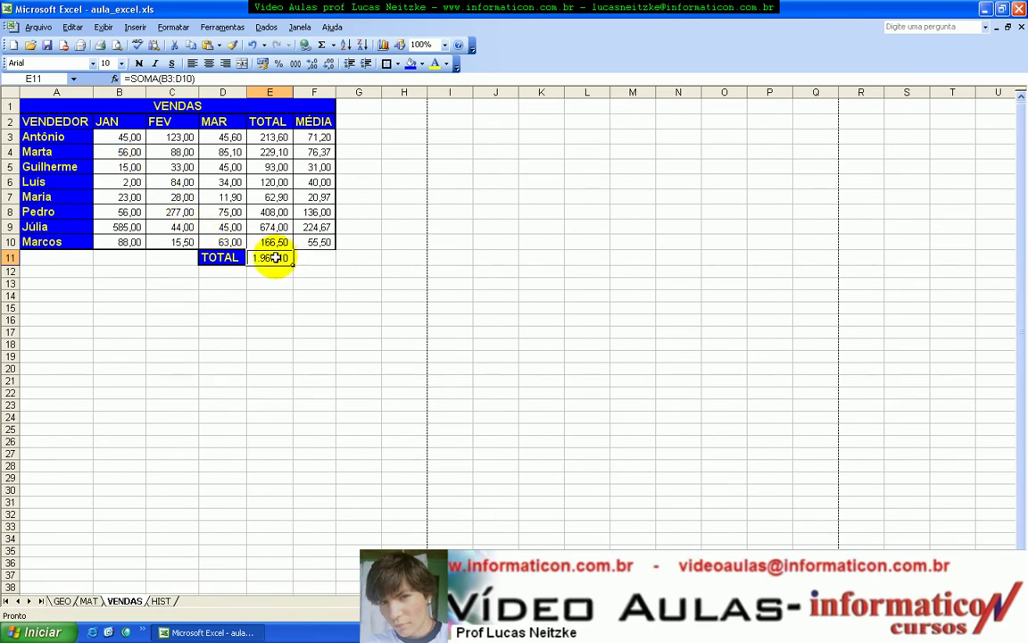
pyautogui.press('Delete')
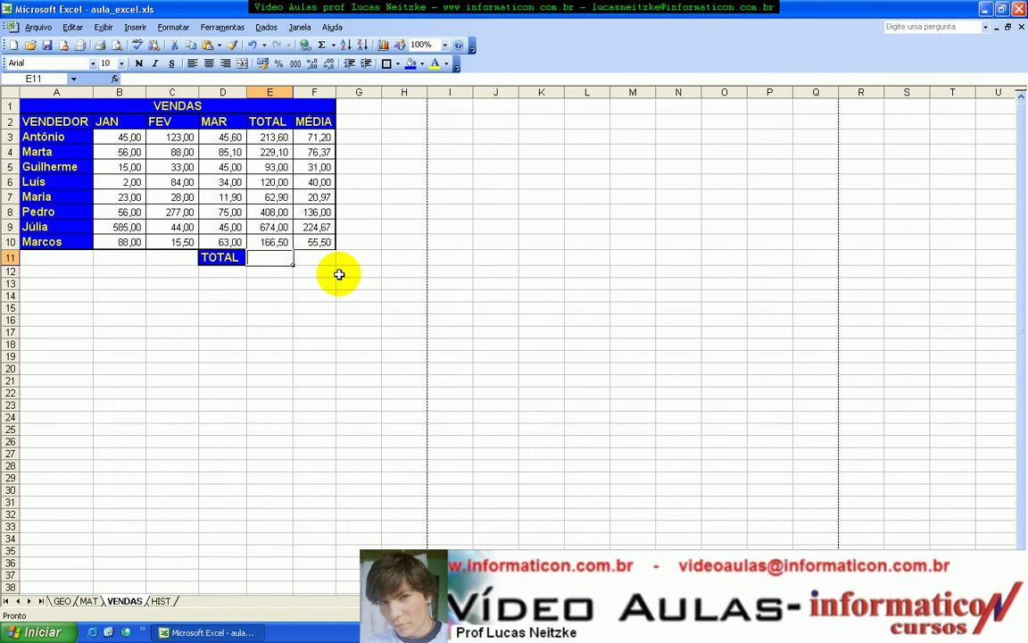
pyautogui.write('=soma(')
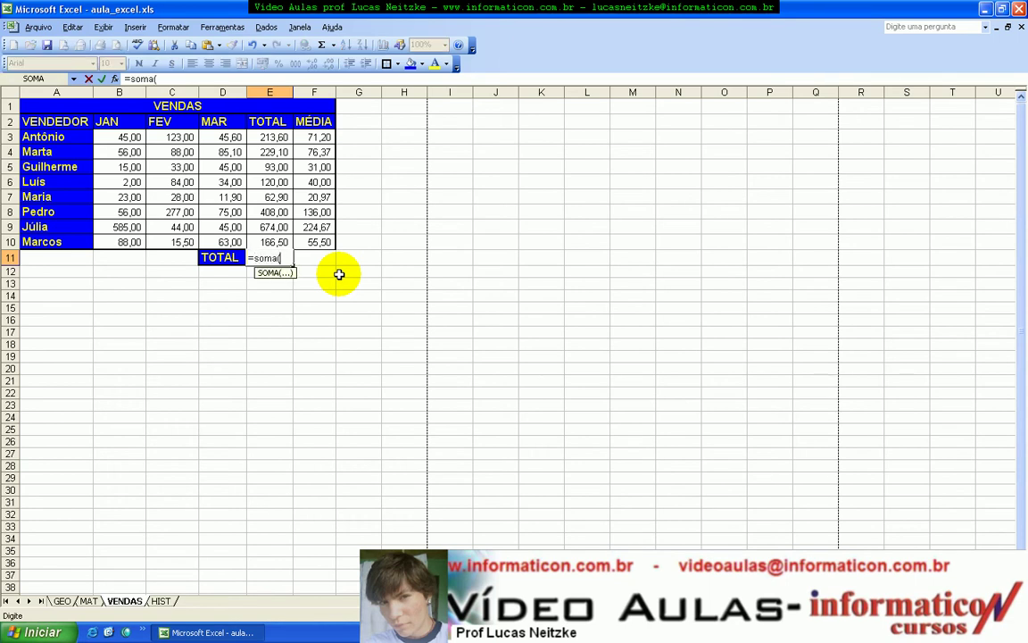
pyautogui.moveTo(277, 242); pyautogui.dragTo(264, 138)
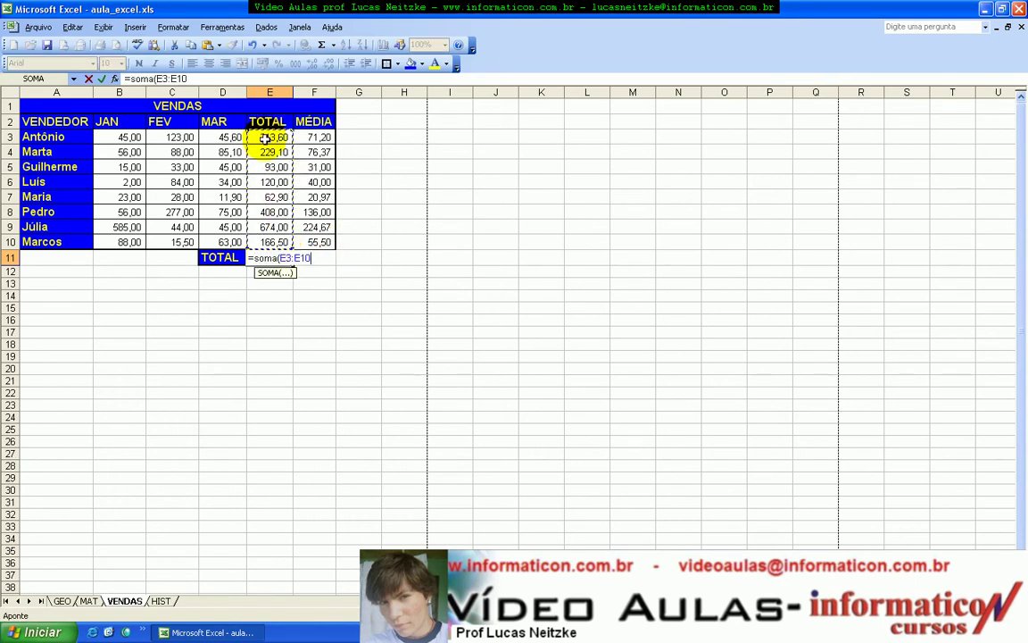
pyautogui.press('Return')
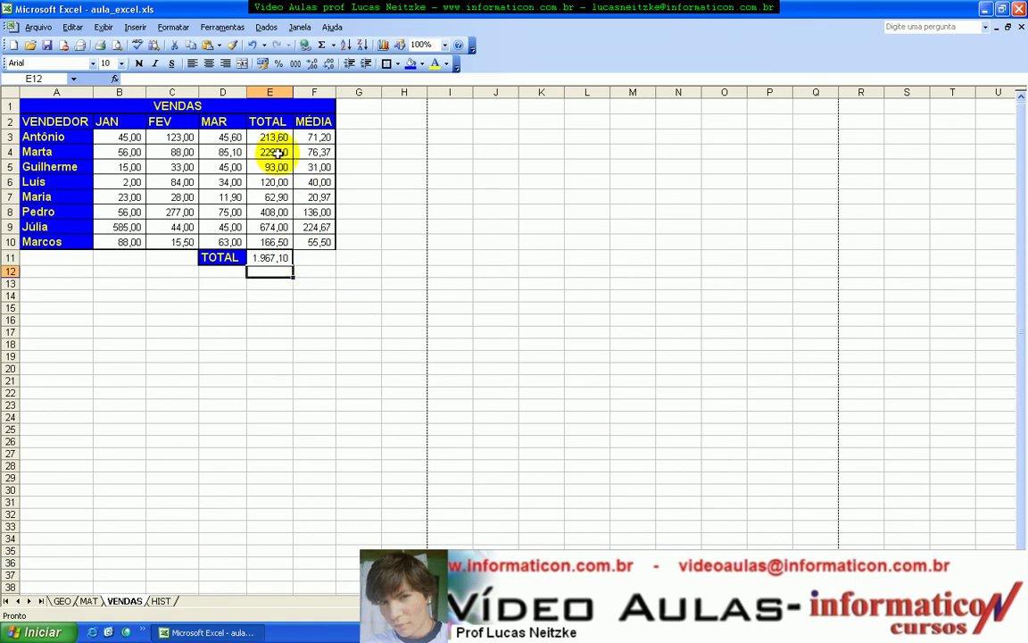
pyautogui.click(270, 141)
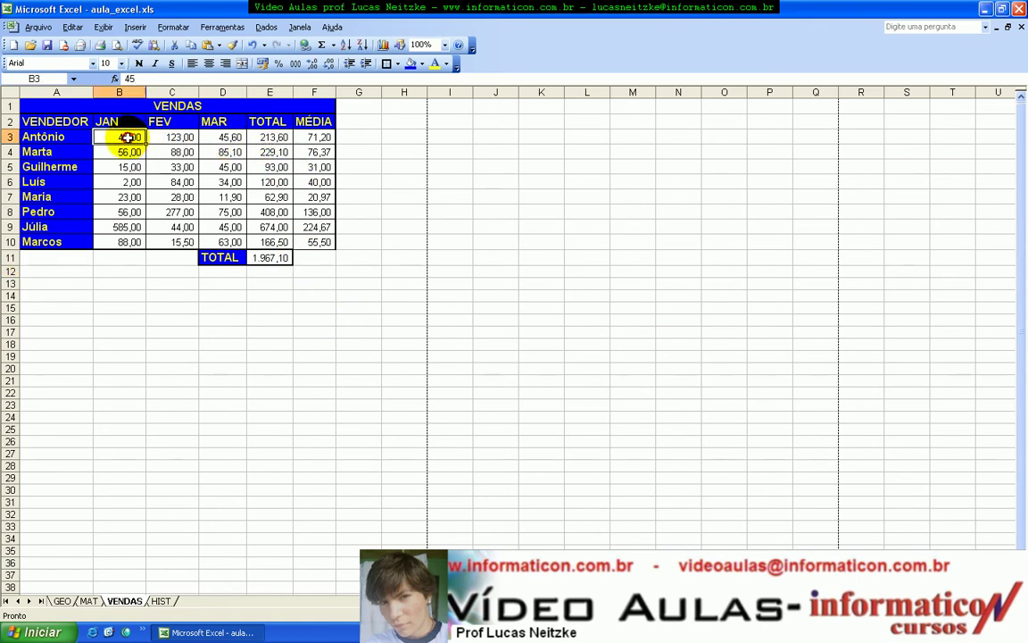
pyautogui.moveTo(126, 138); pyautogui.dragTo(247, 137)
pyautogui.click(268, 137)
pyautogui.click(267, 152)
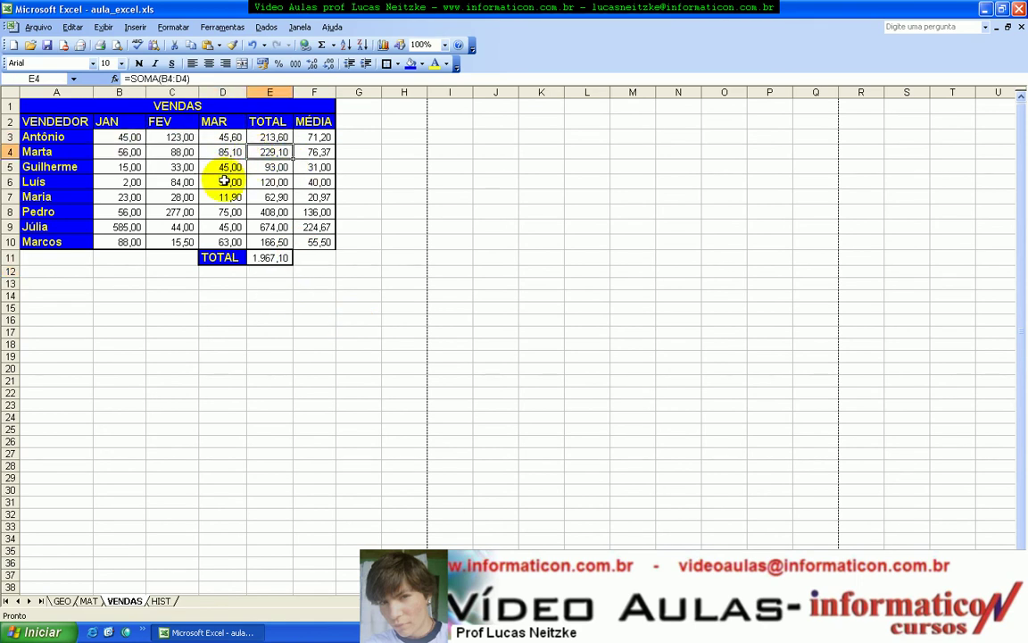
pyautogui.click(252, 194)
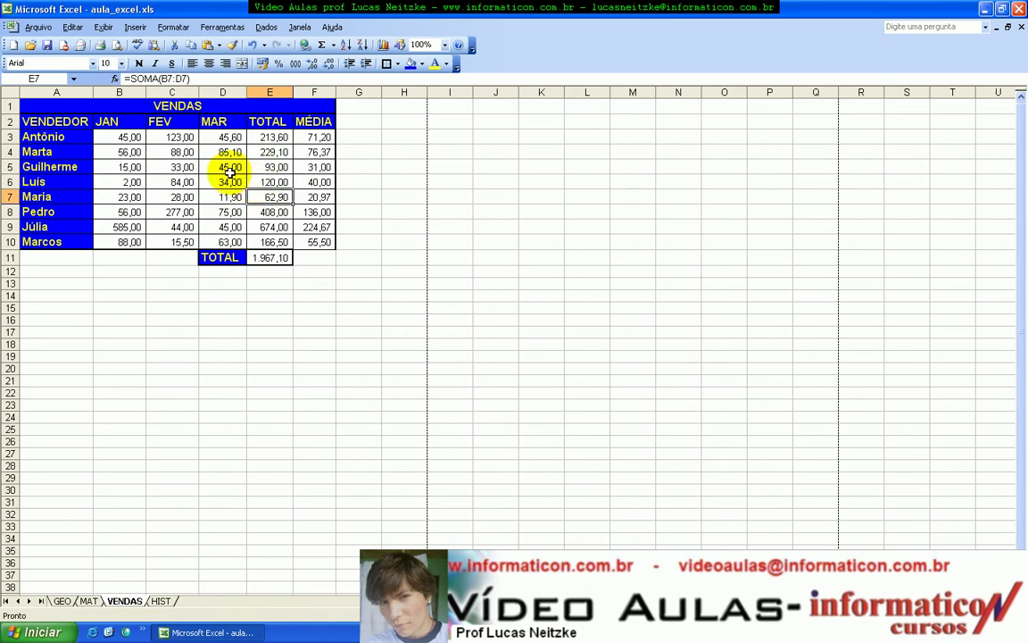
pyautogui.moveTo(496, 294); pyautogui.dragTo(401, 283)
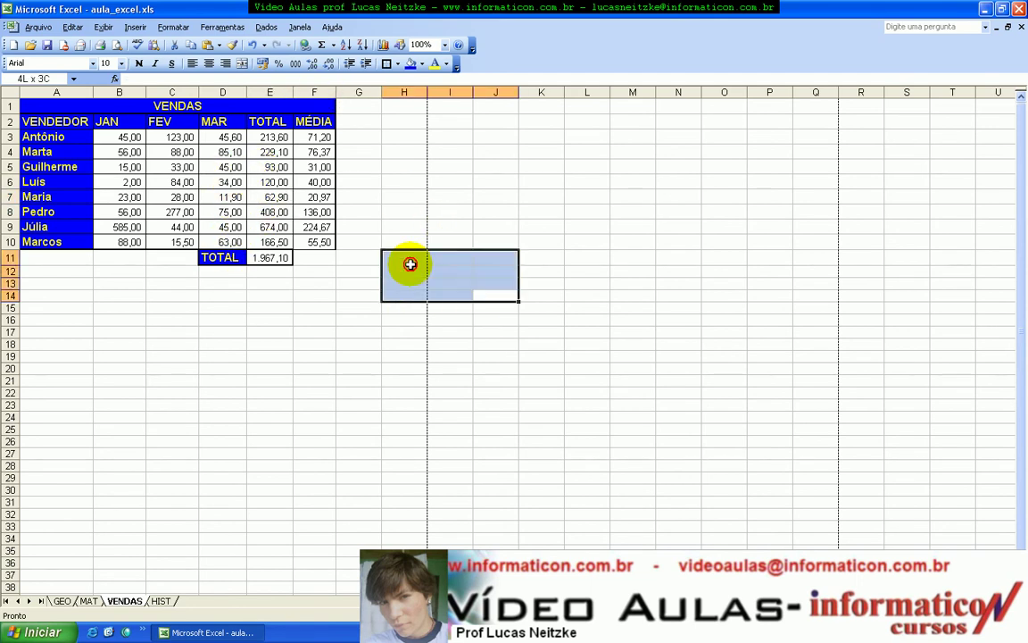
pyautogui.click(358, 255)
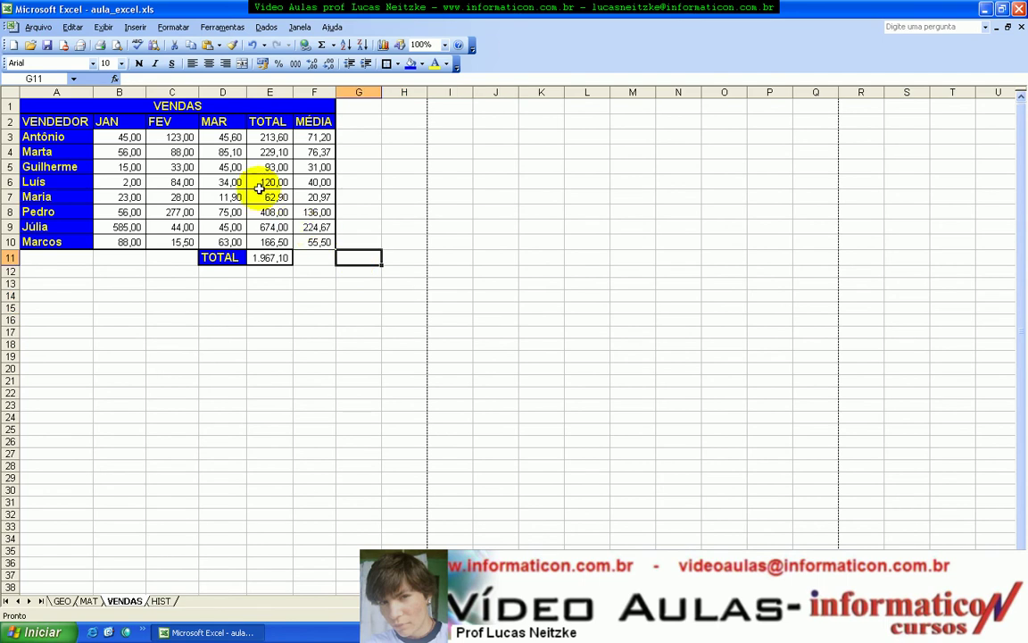
pyautogui.scroll(-6, 258, 206)
pyautogui.scroll(-9, 225, 206)
pyautogui.scroll(11, 219, 204)
pyautogui.scroll(4, 215, 200)
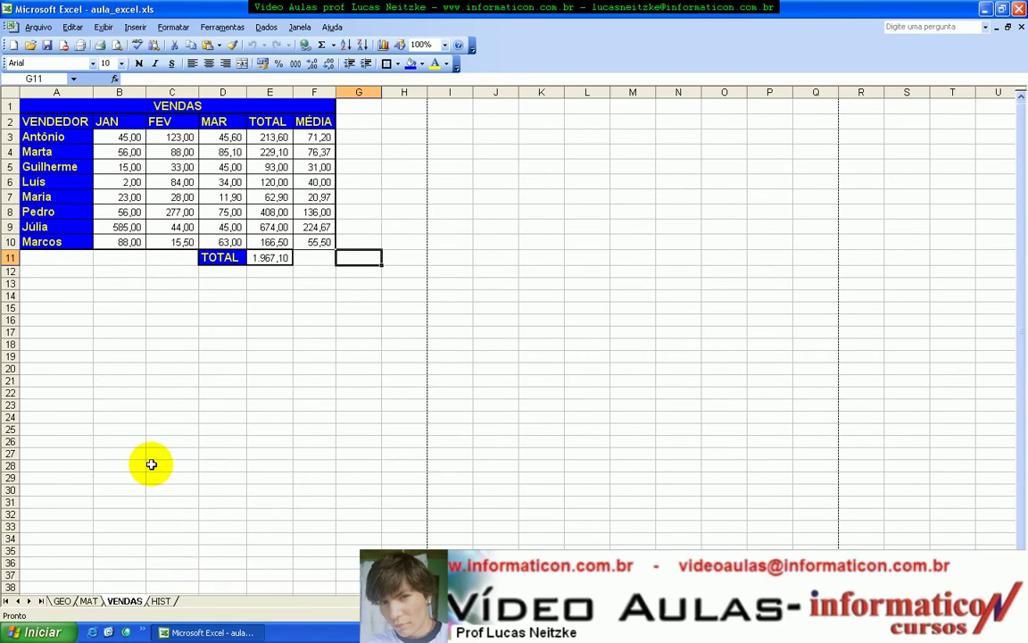
# Insert a new worksheet and rename its Plan2 tab to TOKONSONO.
pyautogui.click(136, 28)
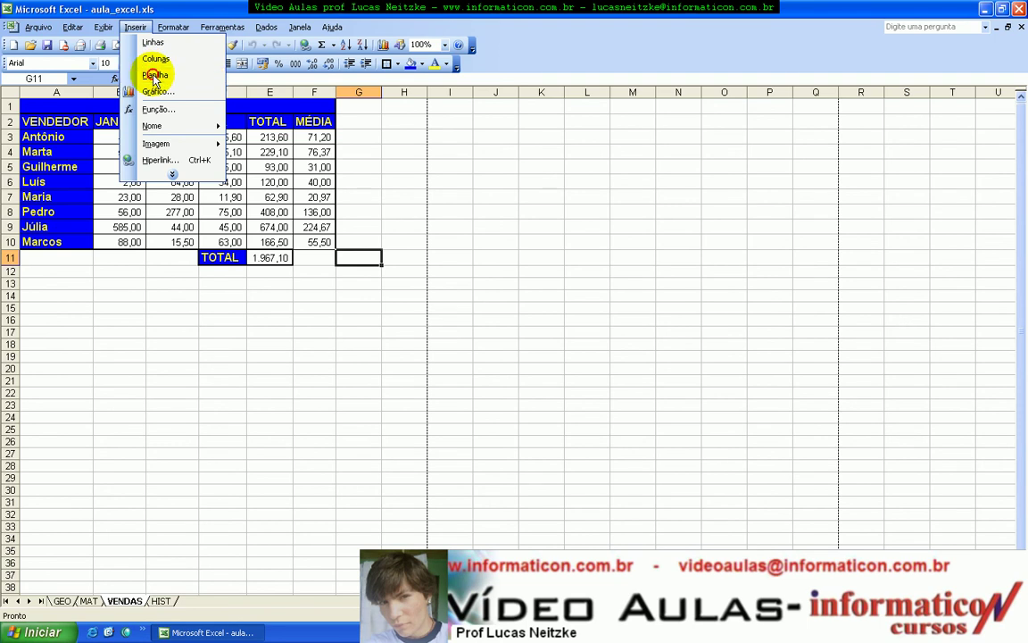
pyautogui.click(155, 77)
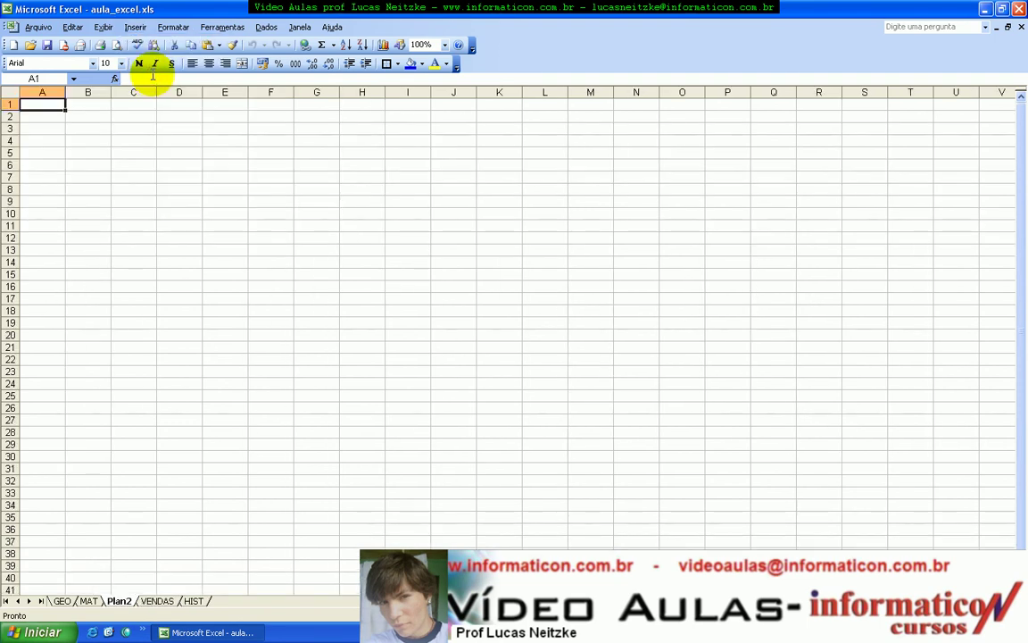
pyautogui.doubleClick(121, 601)
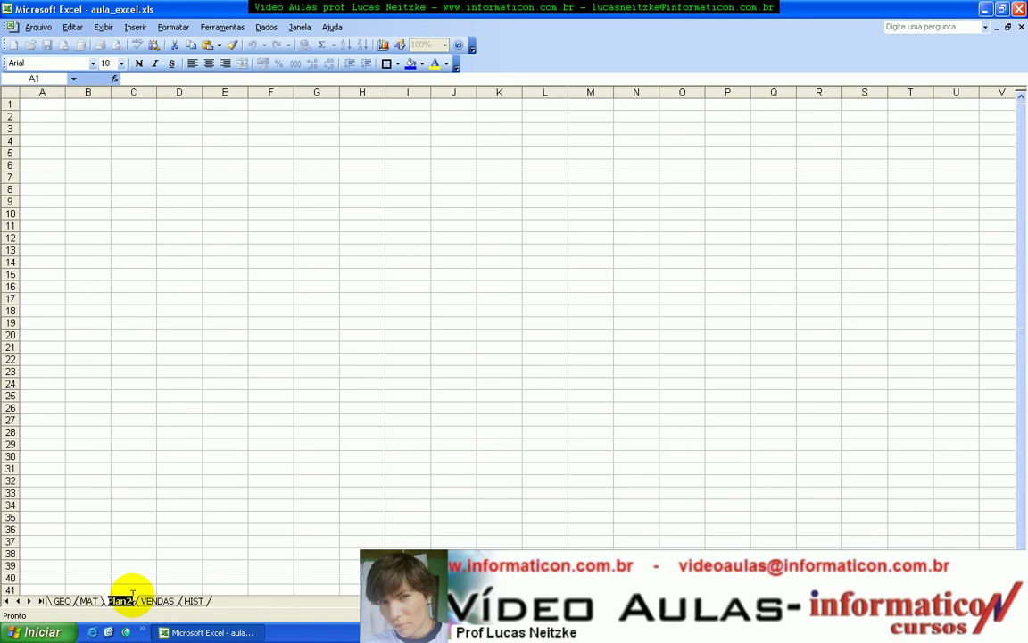
pyautogui.press('BackSpace')
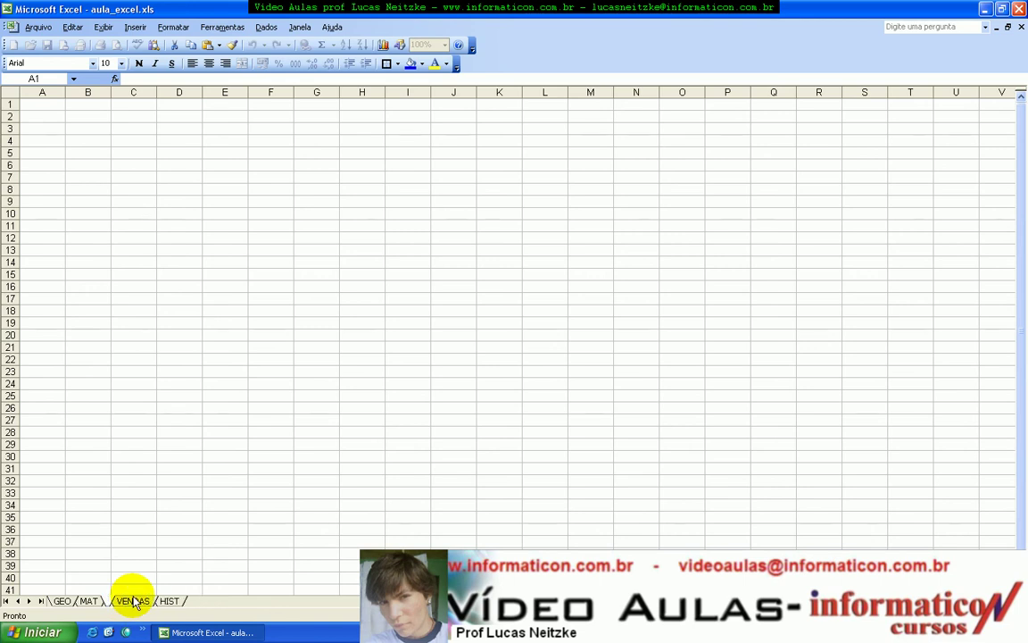
pyautogui.write('TOKONSONO')
# Confirm the TOKONSONO tab name and move the VENDAS and HIST sheets ahead of it.
pyautogui.press('Return')
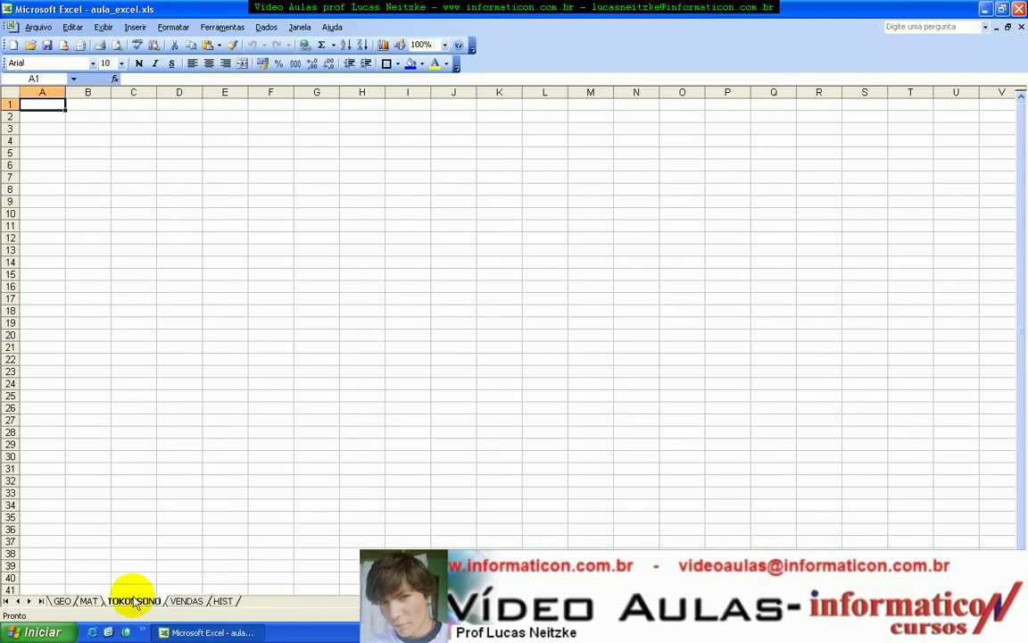
pyautogui.click(188, 601)
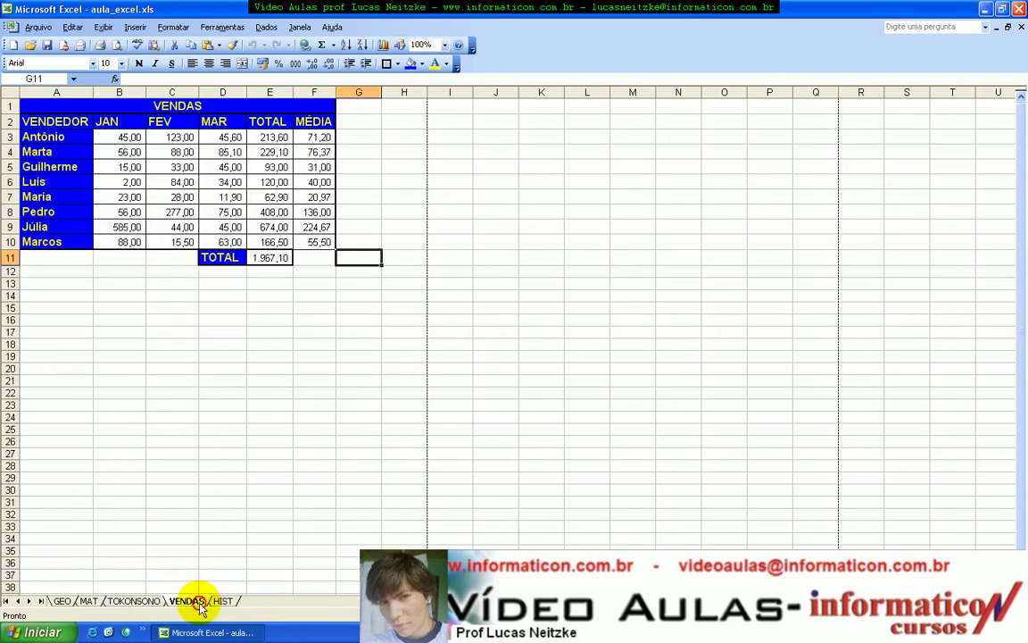
pyautogui.moveTo(138, 601); pyautogui.dragTo(125, 601)
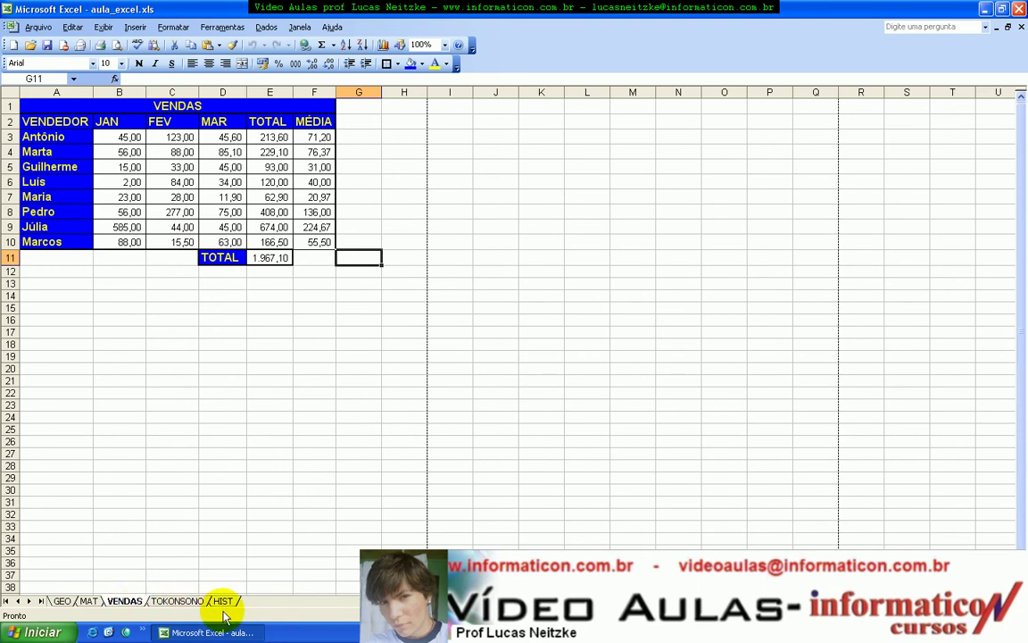
pyautogui.moveTo(223, 601); pyautogui.dragTo(172, 598)
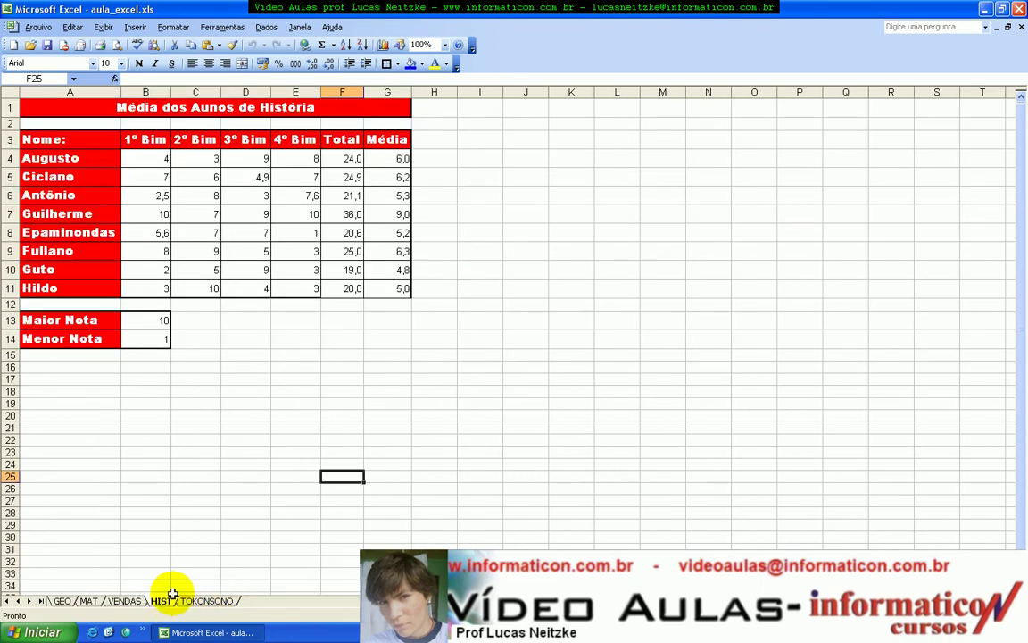
pyautogui.click(204, 602)
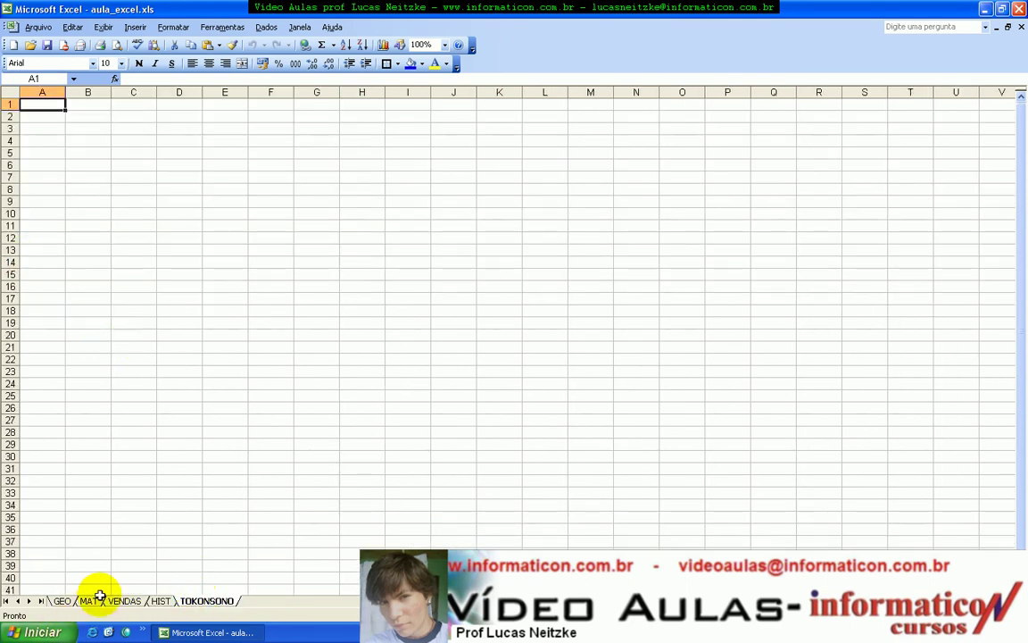
# Put VENDAS after HIST so tabs run GEO, MAT, HIST, VENDAS, TOKONSONO, showing TOKONSONO.
pyautogui.moveTo(124, 601); pyautogui.dragTo(162, 596)
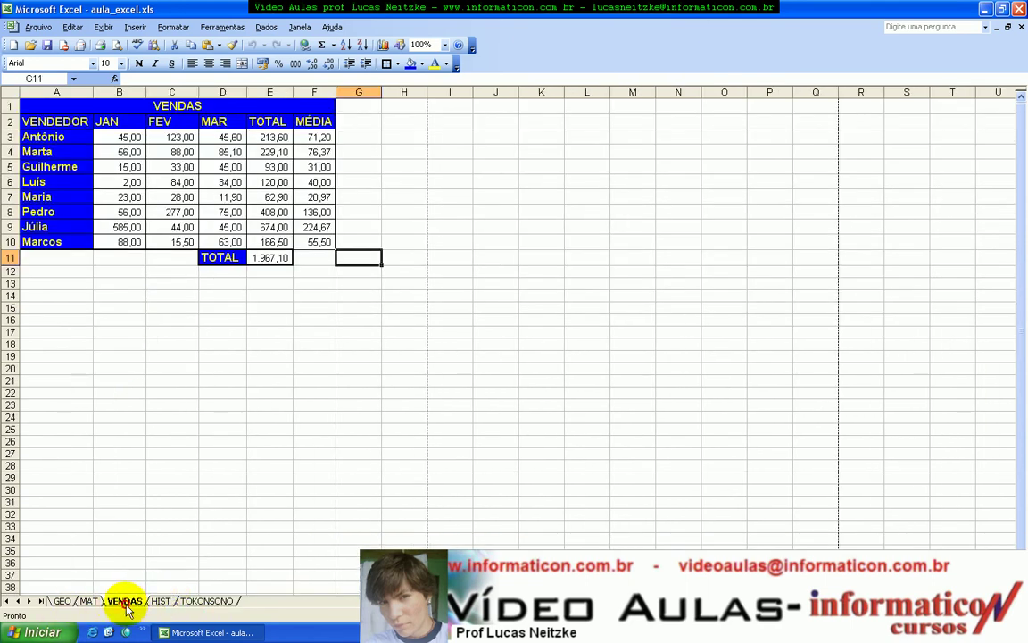
pyautogui.moveTo(166, 602); pyautogui.dragTo(177, 601)
pyautogui.click(120, 601)
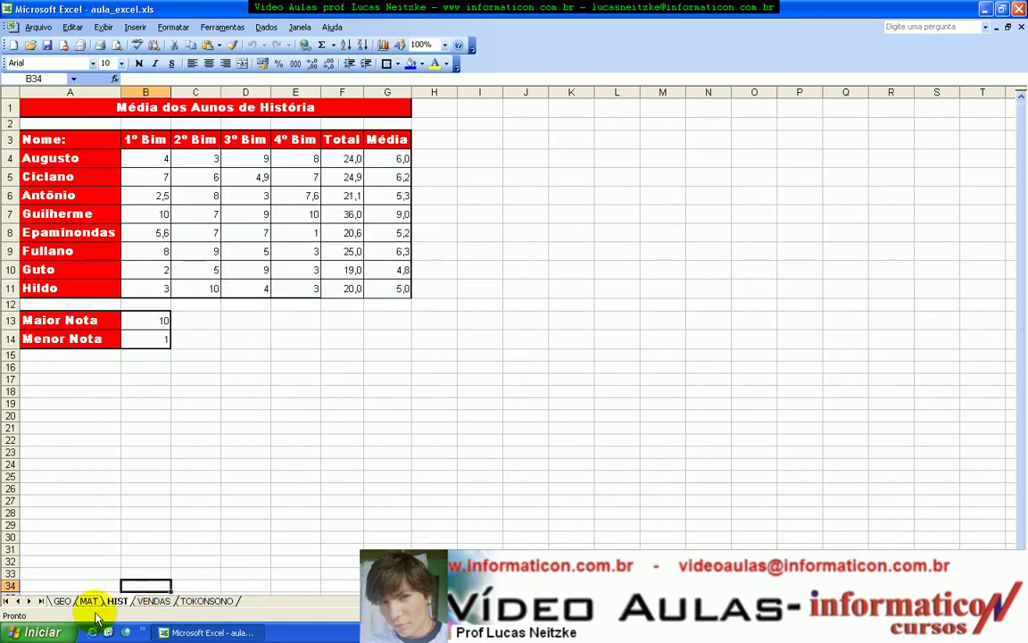
pyautogui.click(63, 601)
pyautogui.click(88, 600)
pyautogui.click(150, 602)
pyautogui.click(204, 601)
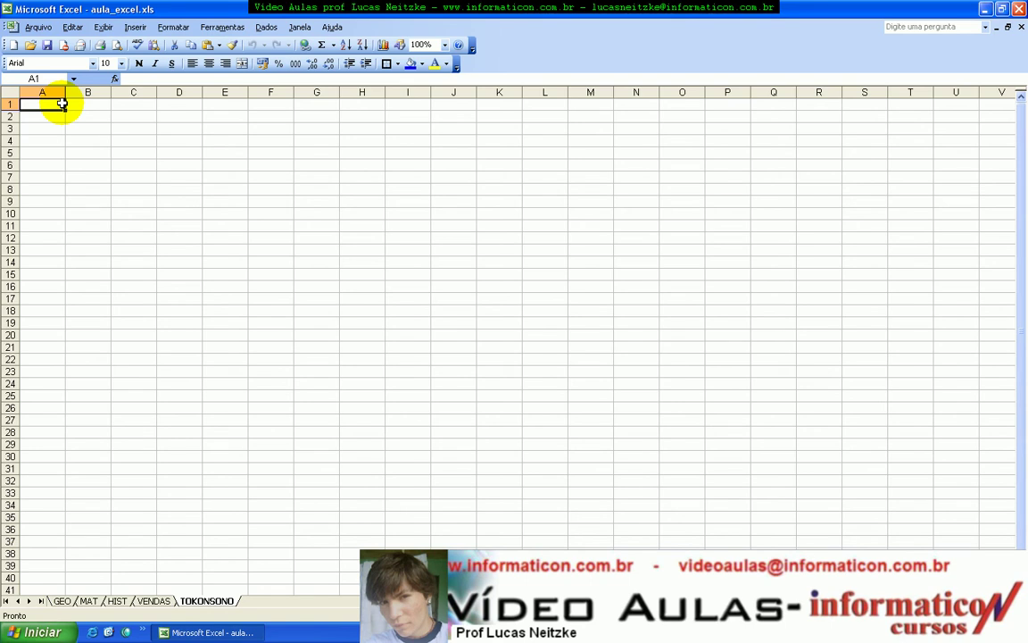
# Type the title FATURAMENTOS DAS LOJAS TOKONSONO in A1 and the label Lojas in A3.
pyautogui.write('F')
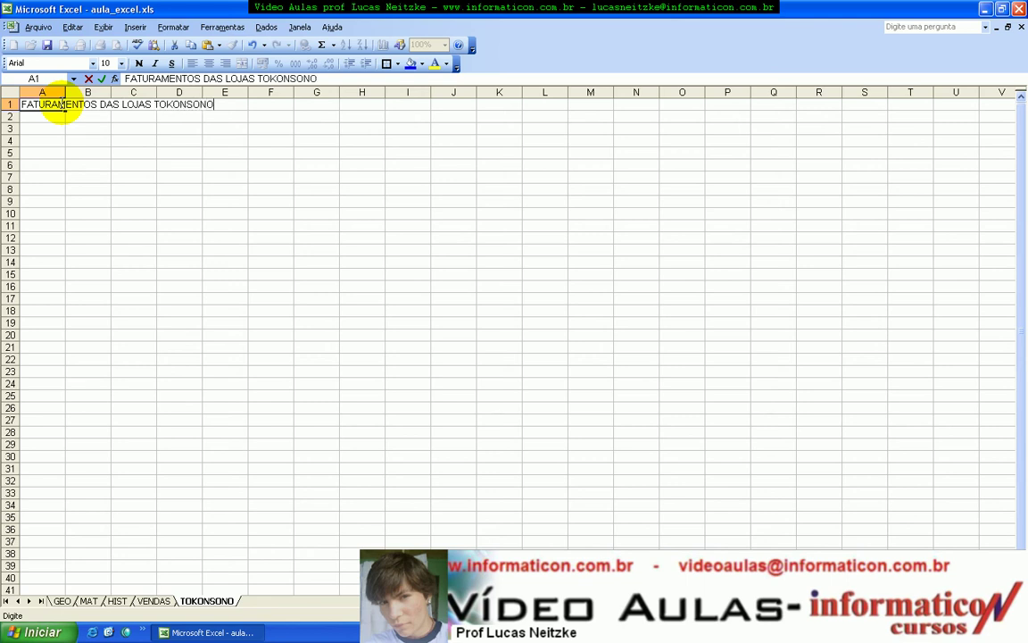
pyautogui.press('Return')
pyautogui.press('Return')
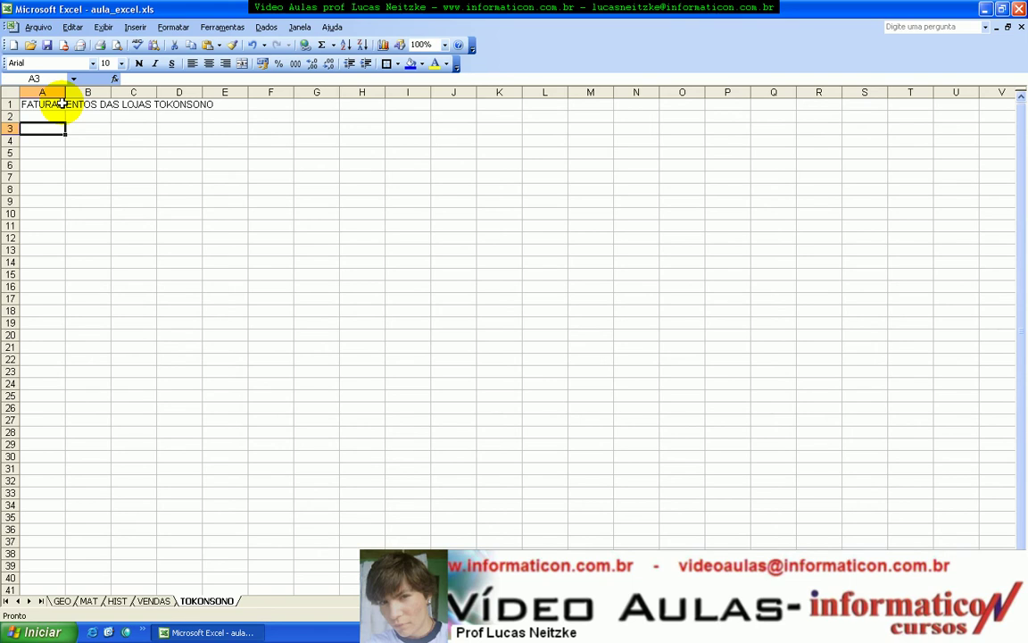
pyautogui.write('Lojas')
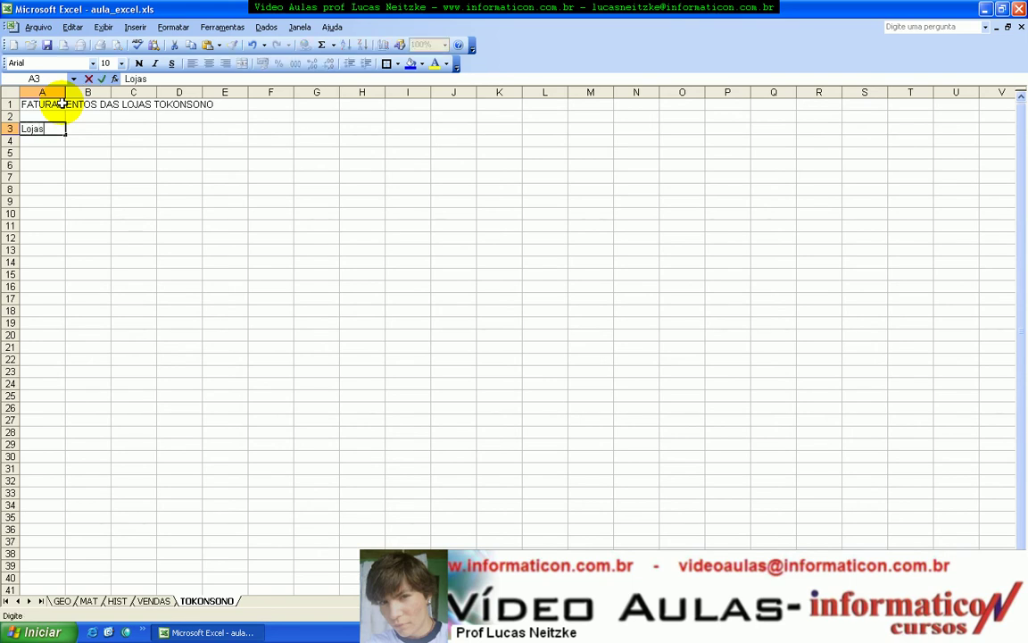
pyautogui.press('Return')
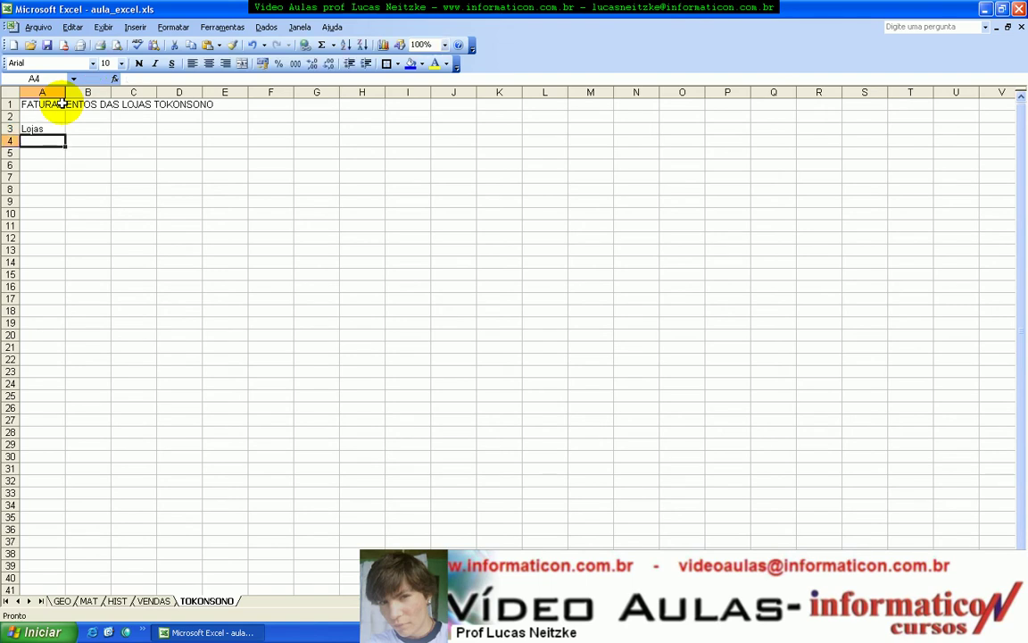
# Enter Filial 01 in A4 and fill down to Filial 09 in A12.
pyautogui.write('Fiil')
pyautogui.press('BackSpace')
pyautogui.write('lial 01')
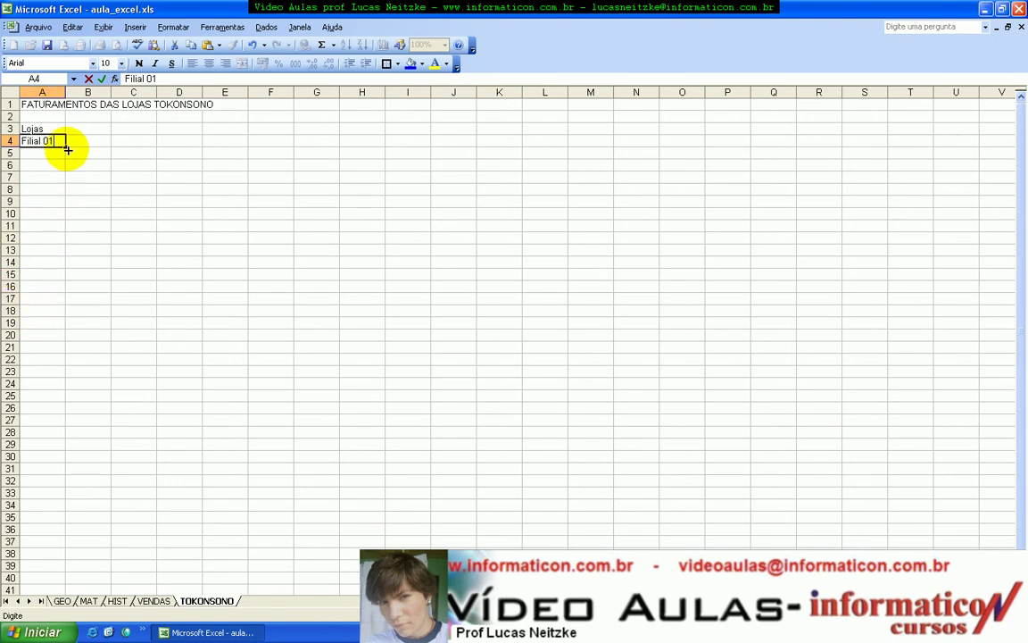
pyautogui.click(64, 144)
pyautogui.moveTo(65, 143); pyautogui.dragTo(52, 249)
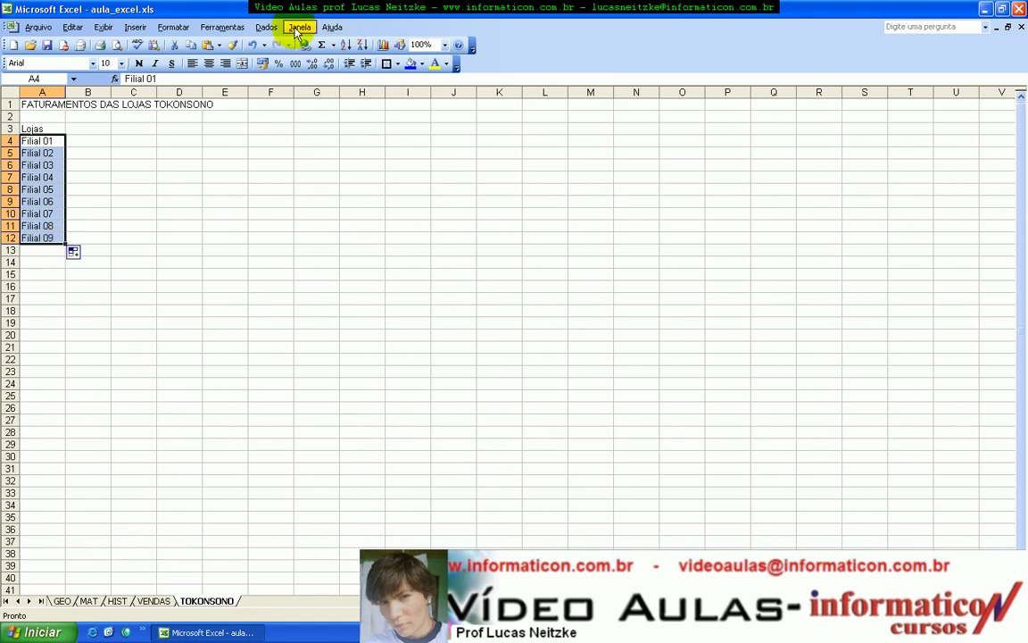
pyautogui.click(83, 130)
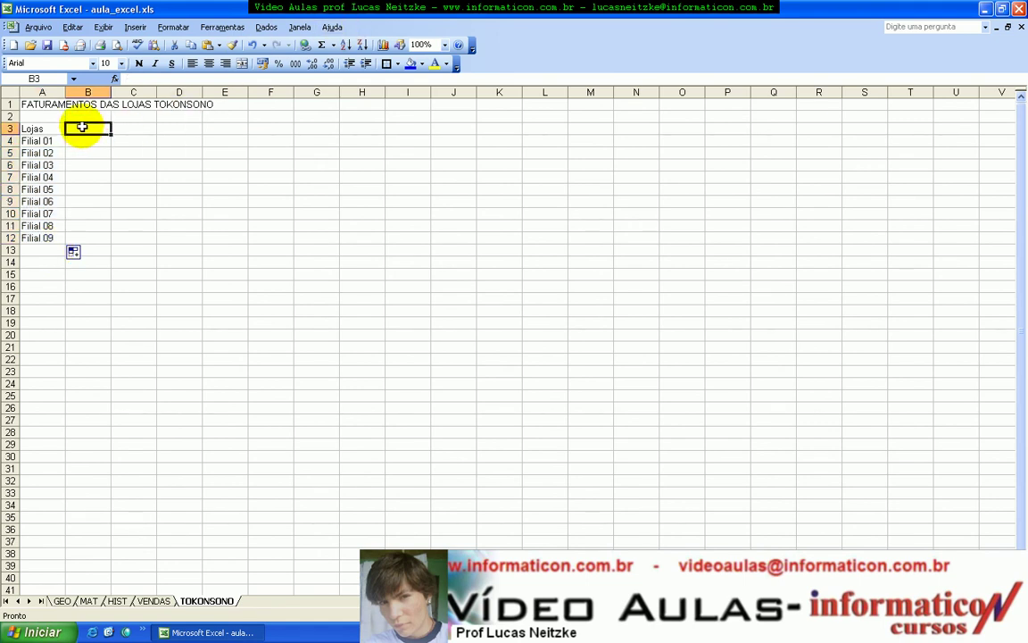
# Enter Trim. 1 in B3 and fill Trim. 2 through Trim. 4 across to E3.
pyautogui.write('Trim. 1')
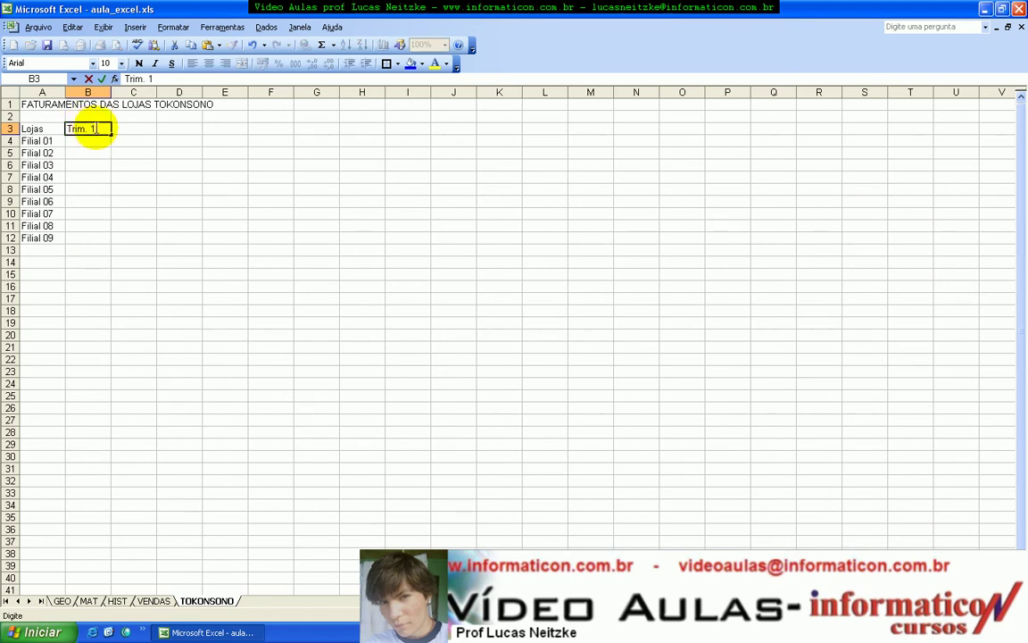
pyautogui.hotkey('ctrl', 'Return')
pyautogui.moveTo(124, 133); pyautogui.dragTo(248, 133)
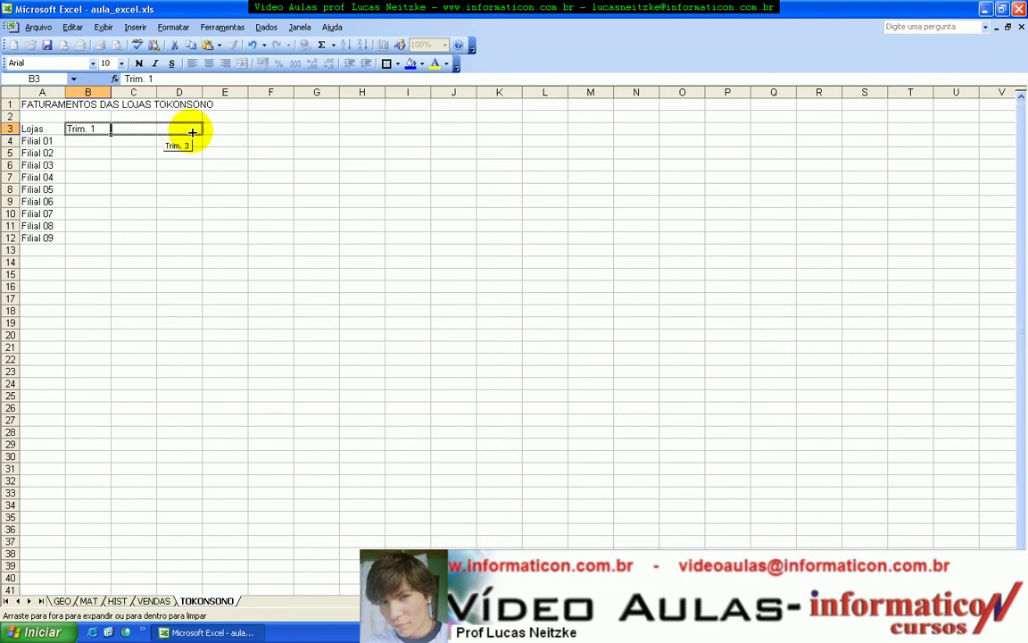
# Add the headings Média, Total and Situação in F3:H3.
pyautogui.click(277, 130)
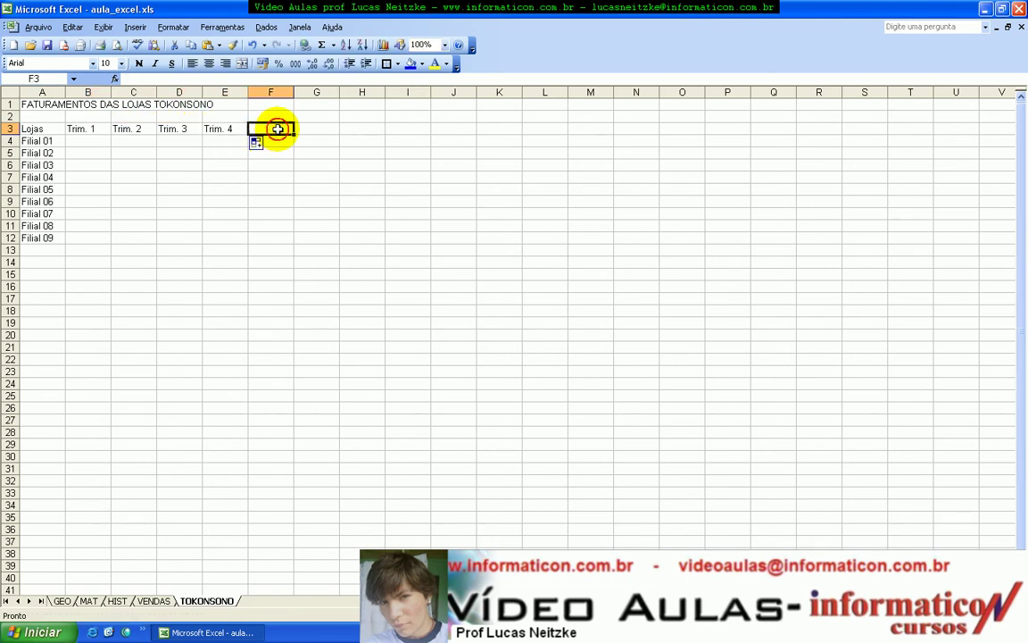
pyautogui.write('Média')
pyautogui.press('Tab')
pyautogui.write('Total')
pyautogui.press('Tab')
pyautogui.write('Situação')
pyautogui.press('Return')
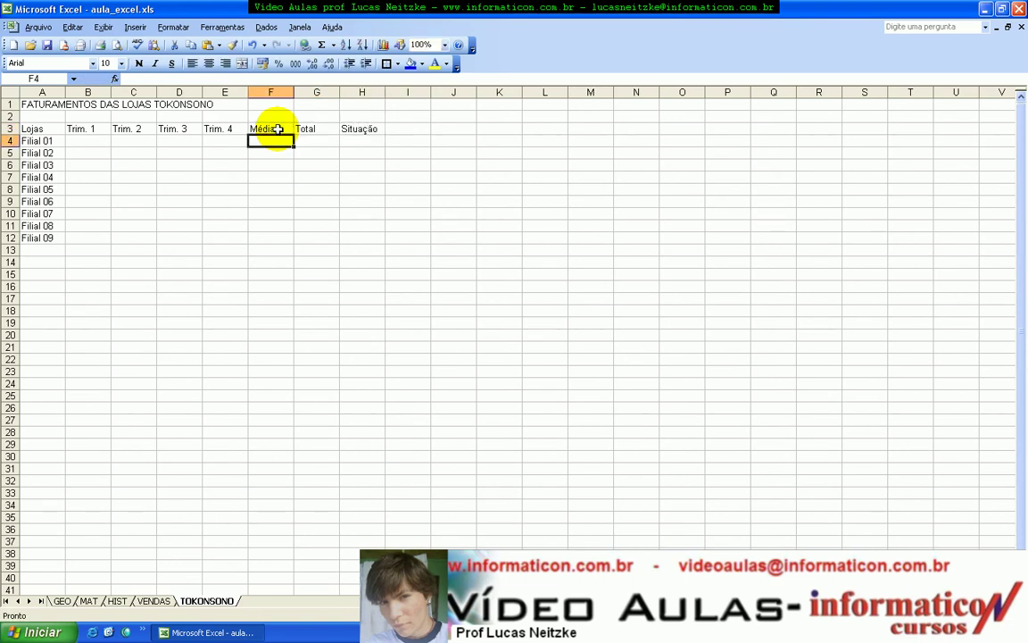
pyautogui.press('Left')
pyautogui.press('Left')
pyautogui.press('Left')
pyautogui.press('Left')
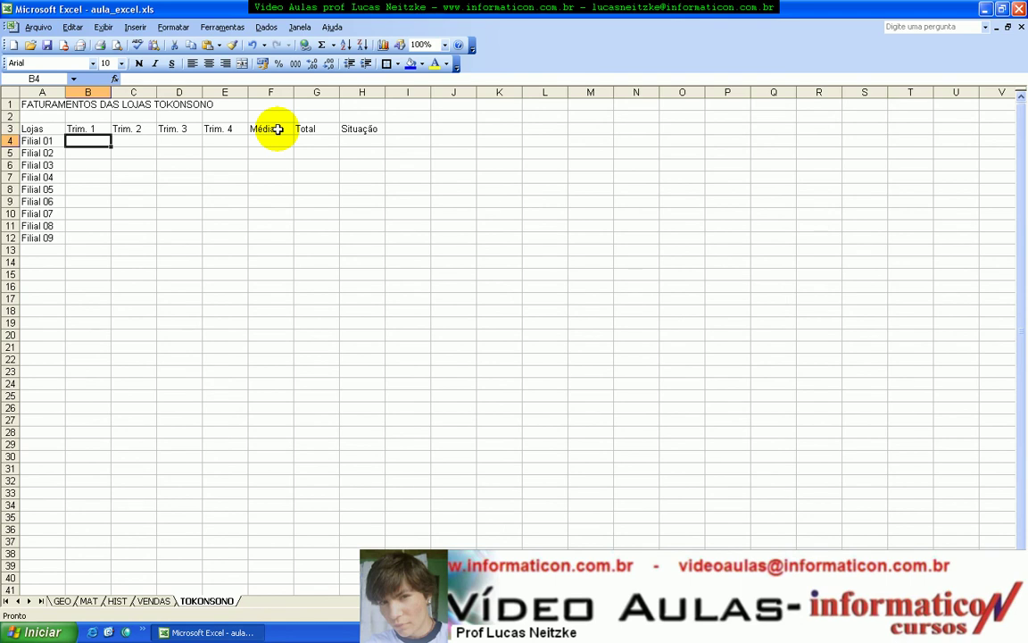
# Enter Filial 01's Trim. 1 value in B4, first as R$ 8.000,00, then as 8.000.
pyautogui.write('R$')
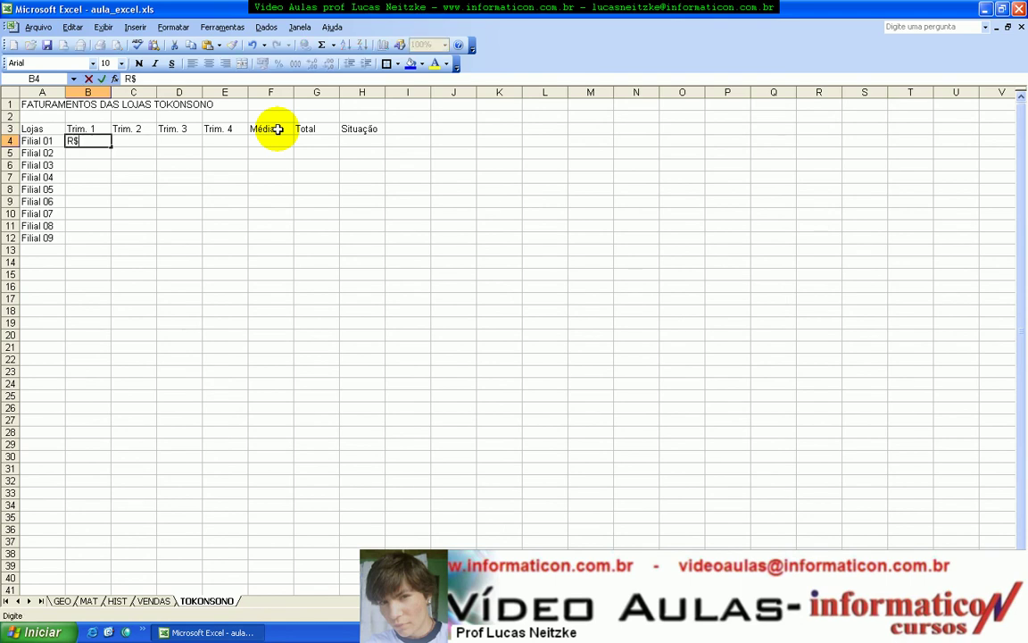
pyautogui.write(' 8.000,00')
pyautogui.press('Return')
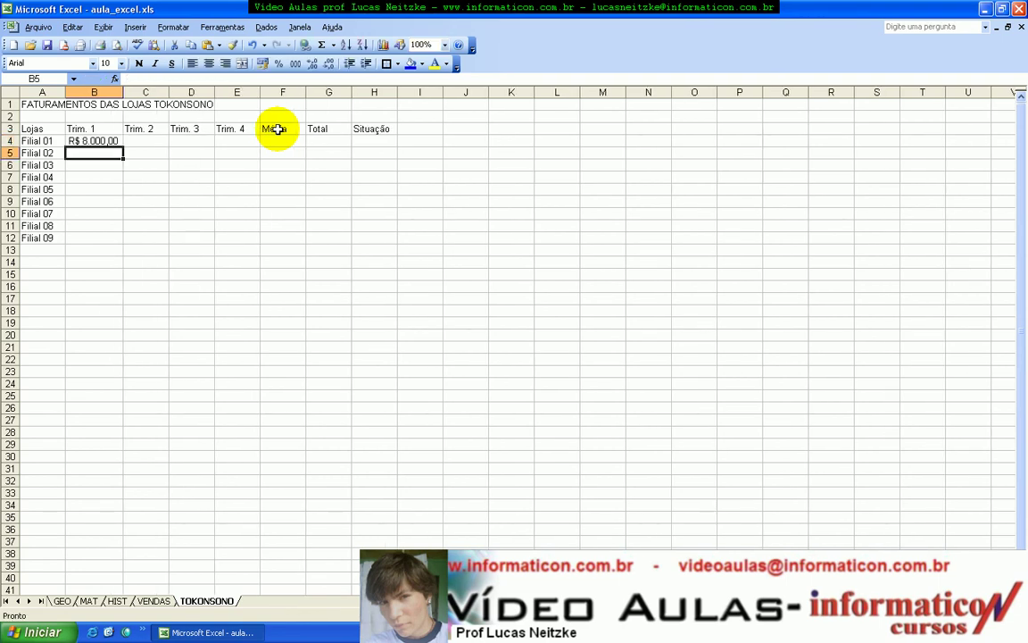
pyautogui.press('Up')
pyautogui.press('Delete')
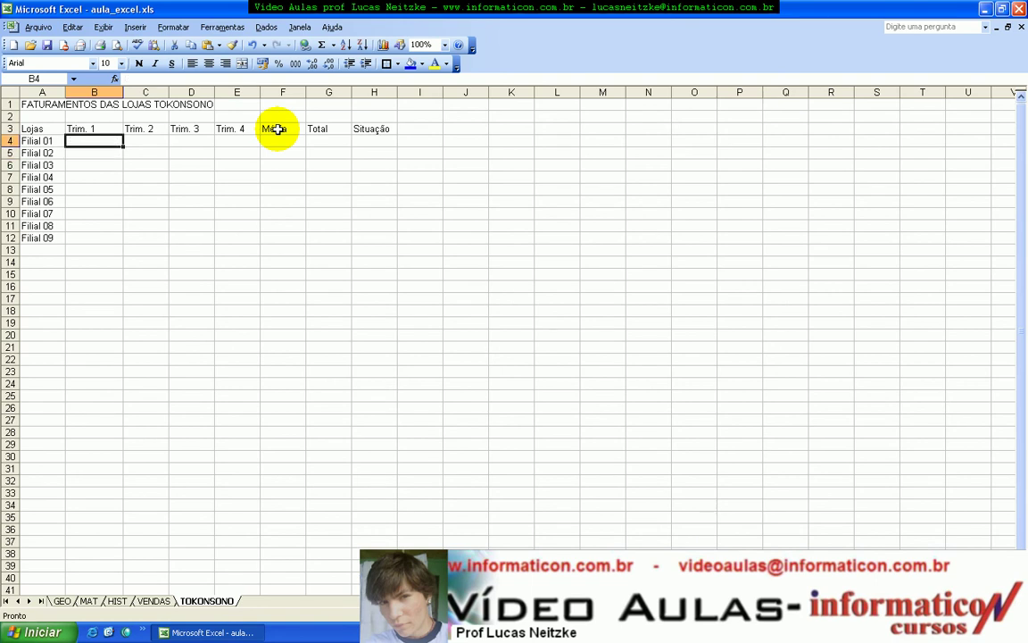
pyautogui.write('8.000')
pyautogui.press('Return')
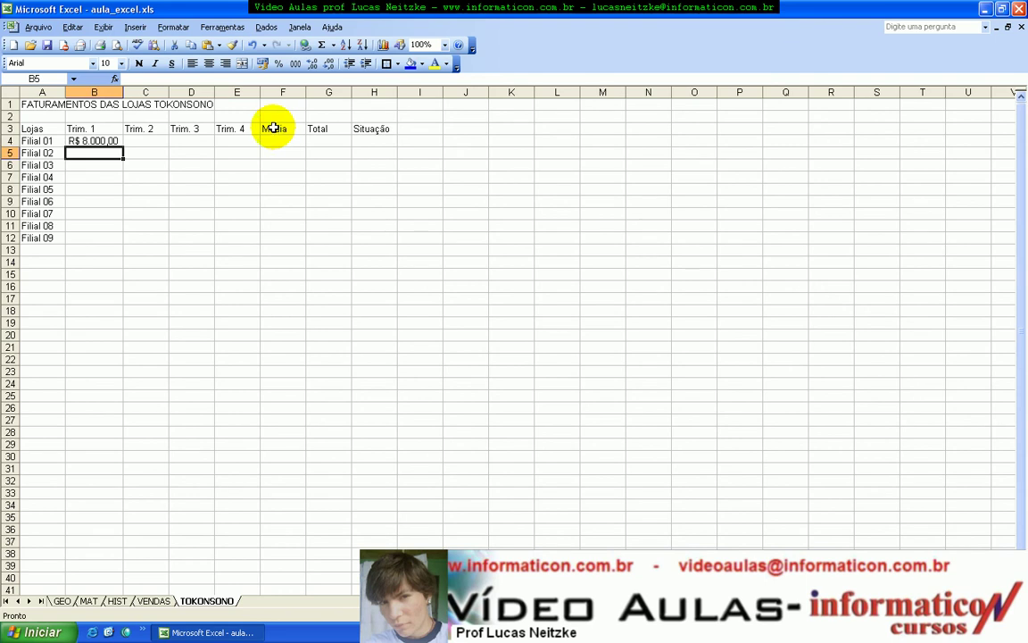
# Apply thousands-separator style to B4:E11, then undo it and the B4 entry.
pyautogui.moveTo(223, 223); pyautogui.dragTo(89, 142)
pyautogui.click(296, 63)
pyautogui.click(312, 175)
pyautogui.click(95, 142)
pyautogui.click(95, 153)
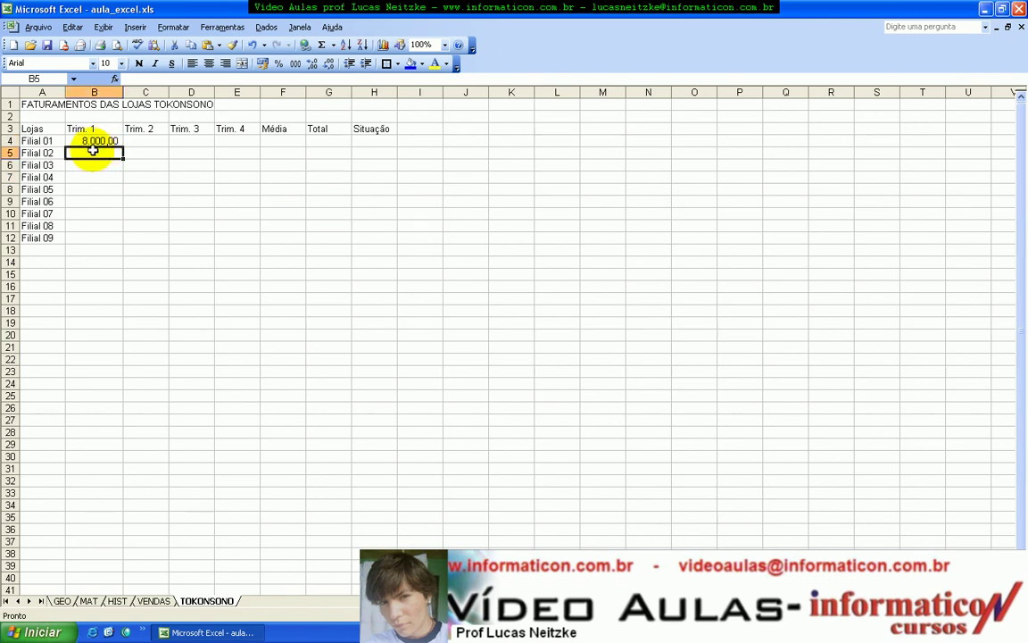
pyautogui.hotkey('ctrl', 'z')
pyautogui.hotkey('ctrl', 'z')
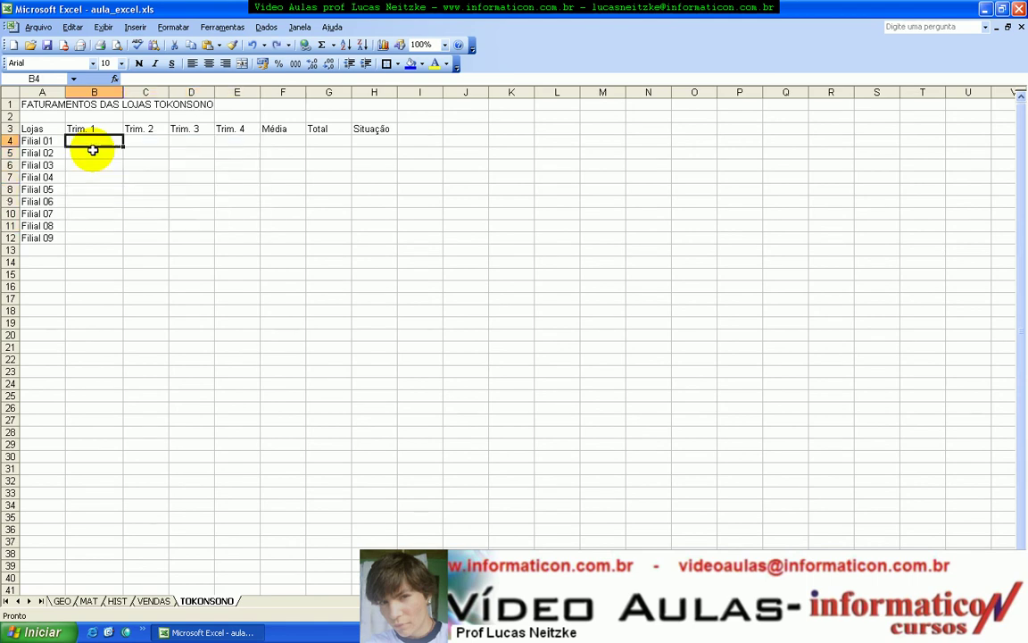
pyautogui.hotkey('ctrl', 'z')
pyautogui.hotkey('ctrl', 'z')
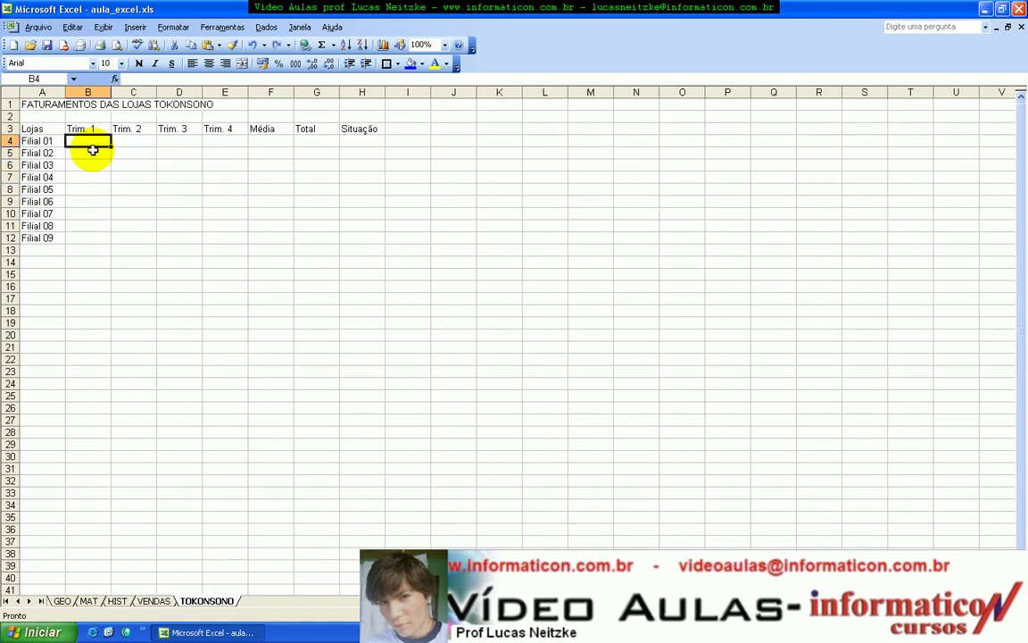
# Enter 8000 in B4 and format it as currency, showing R$ 8.000,00.
pyautogui.write('800')
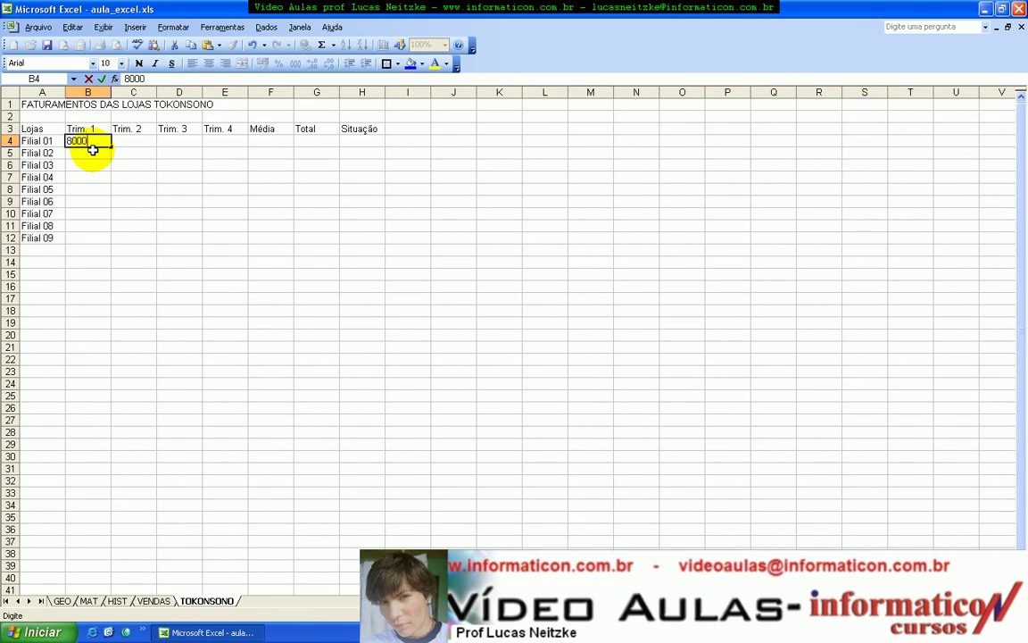
pyautogui.write('0')
pyautogui.press('Return')
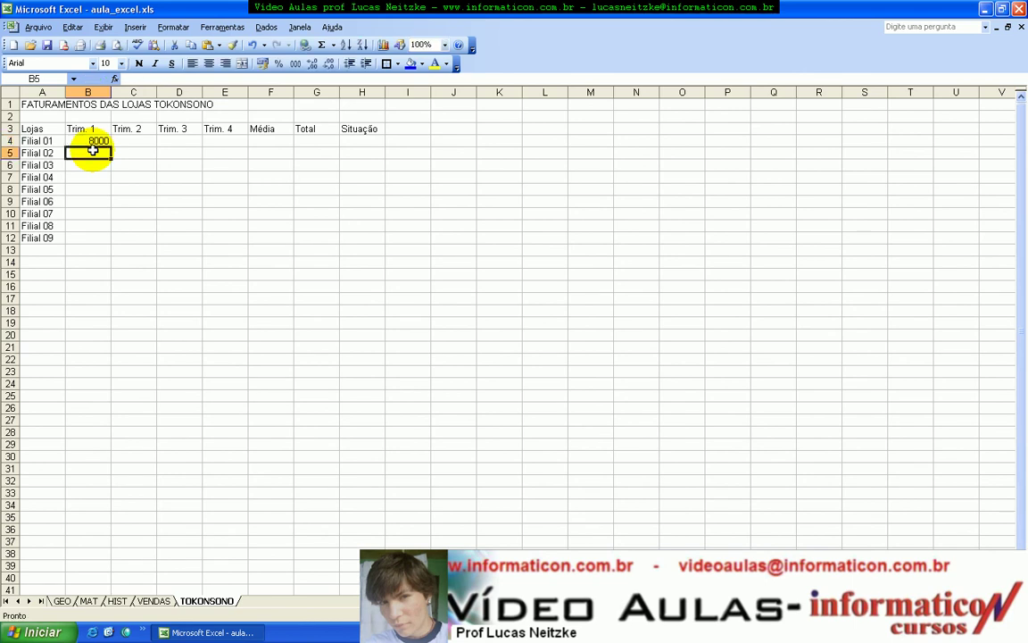
pyautogui.click(89, 141)
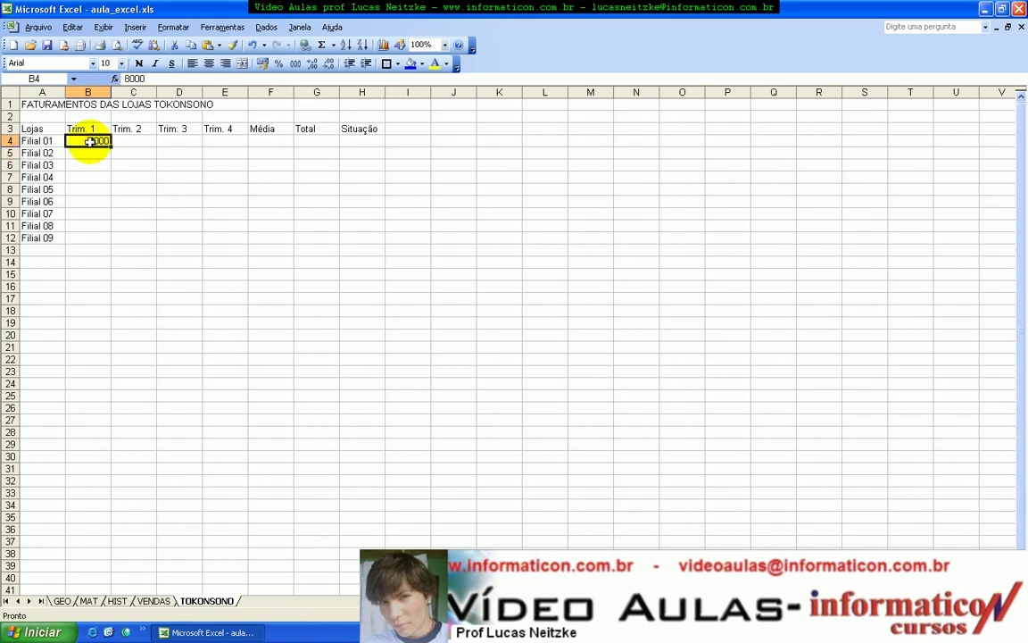
pyautogui.click(263, 65)
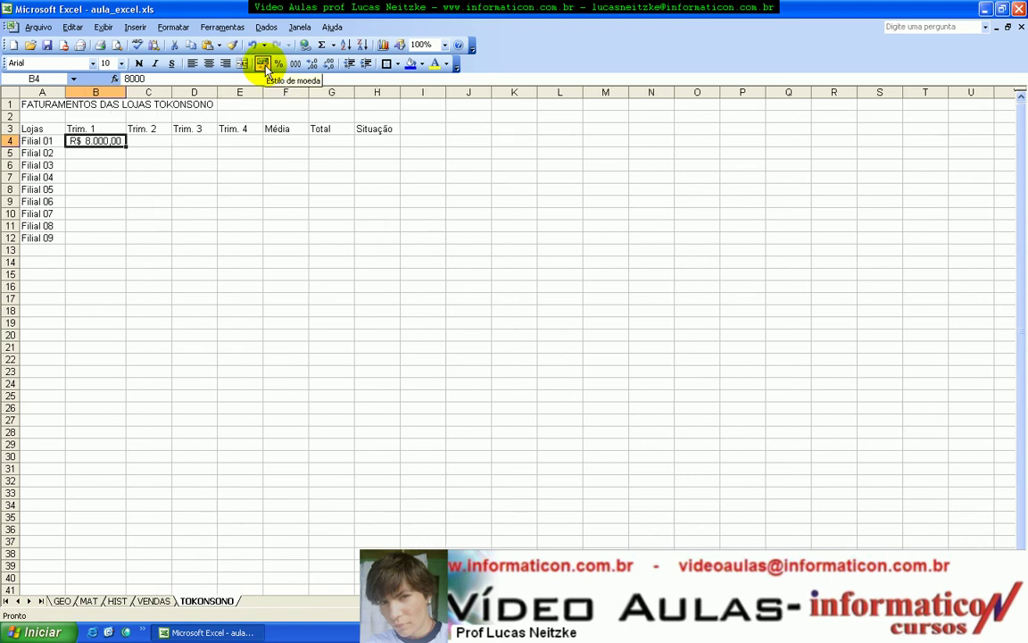
# Enter Trim. 1 values 4900, 6300, 5800, 10500, 5000, 5500, 15000 and 12750 in B5:B12.
pyautogui.click(121, 151)
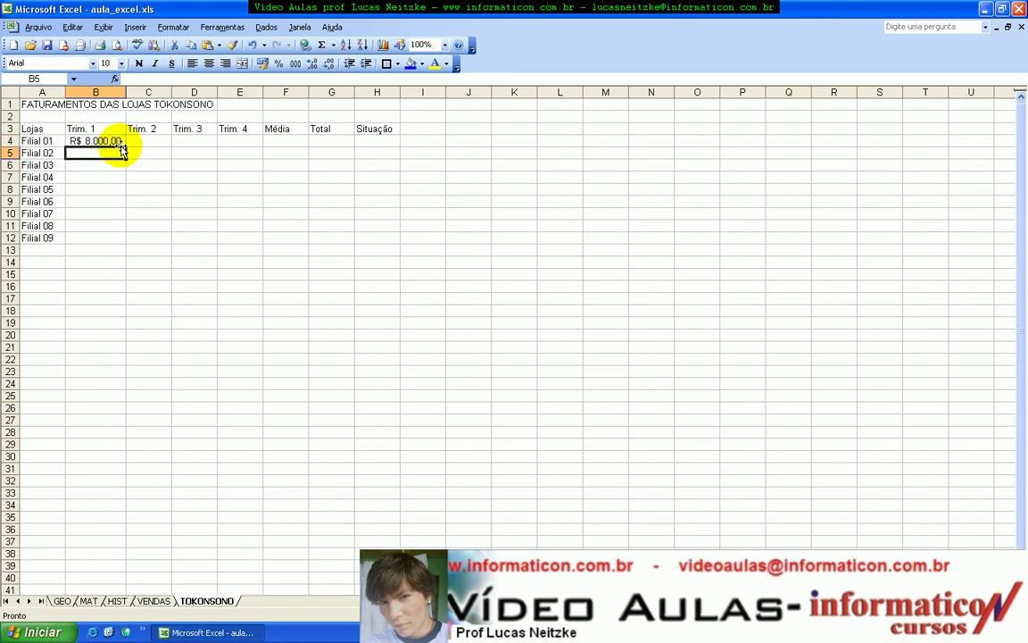
pyautogui.write('4900')
pyautogui.press('Return')
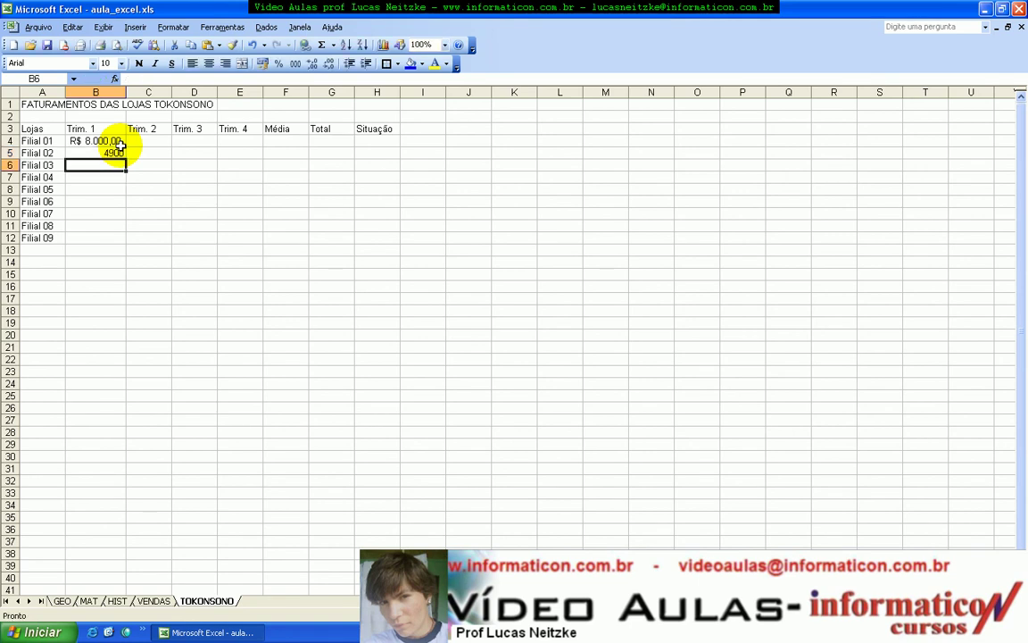
pyautogui.write('6300')
pyautogui.press('Return')
pyautogui.write('5800')
pyautogui.press('Return')
pyautogui.write('10500')
pyautogui.press('Return')
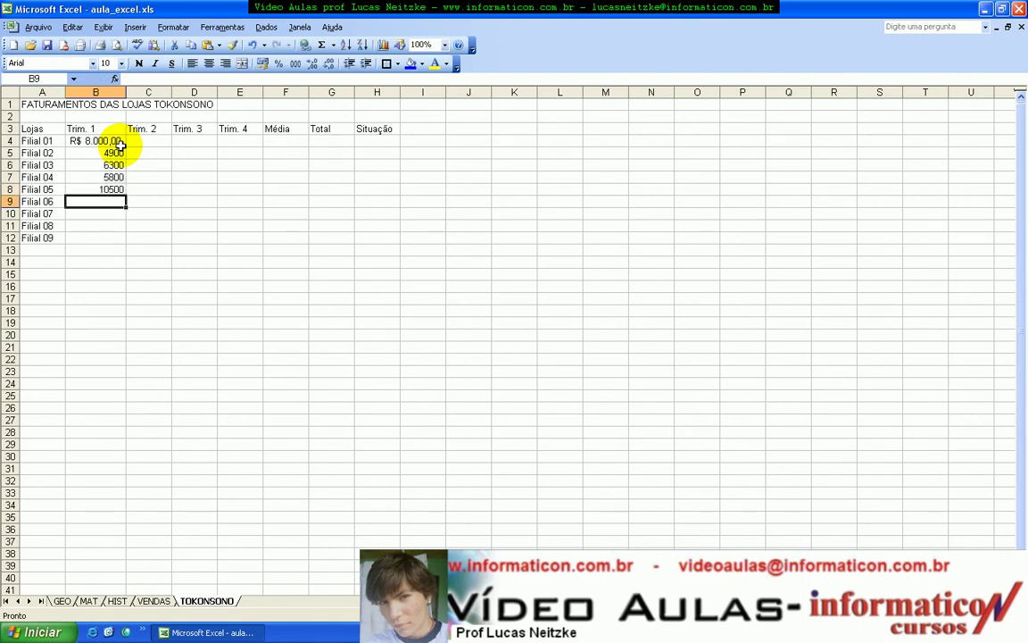
pyautogui.write('5000')
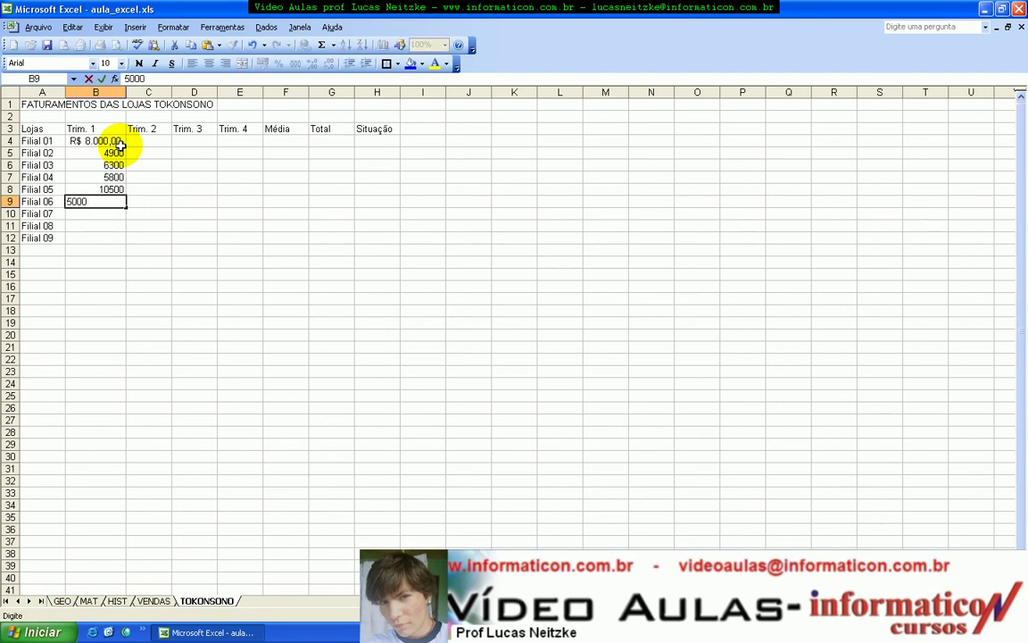
pyautogui.press('Return')
pyautogui.write('5500')
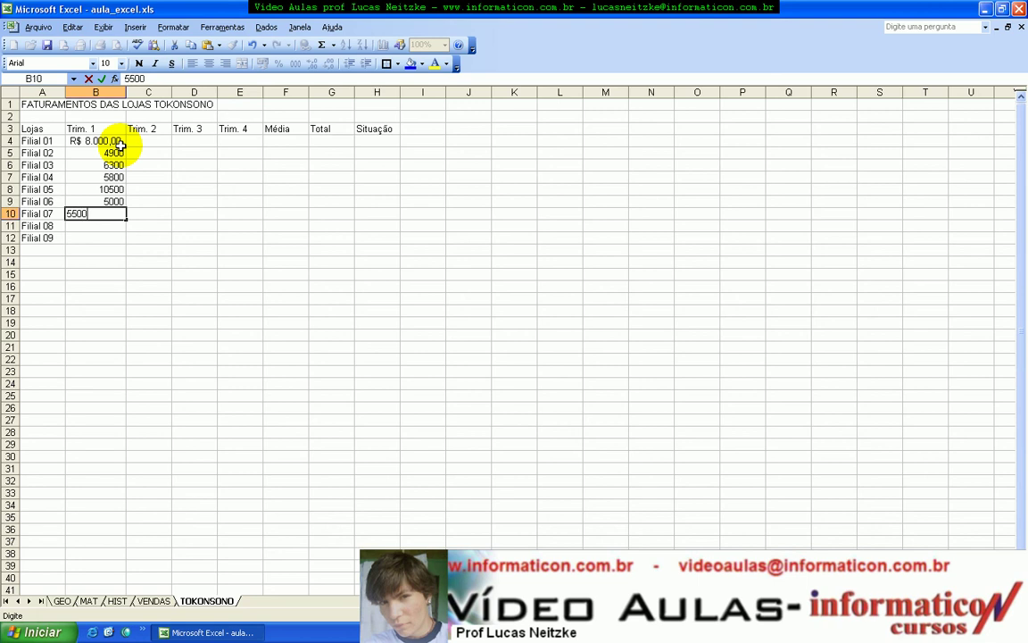
pyautogui.press('Return')
pyautogui.write('15000')
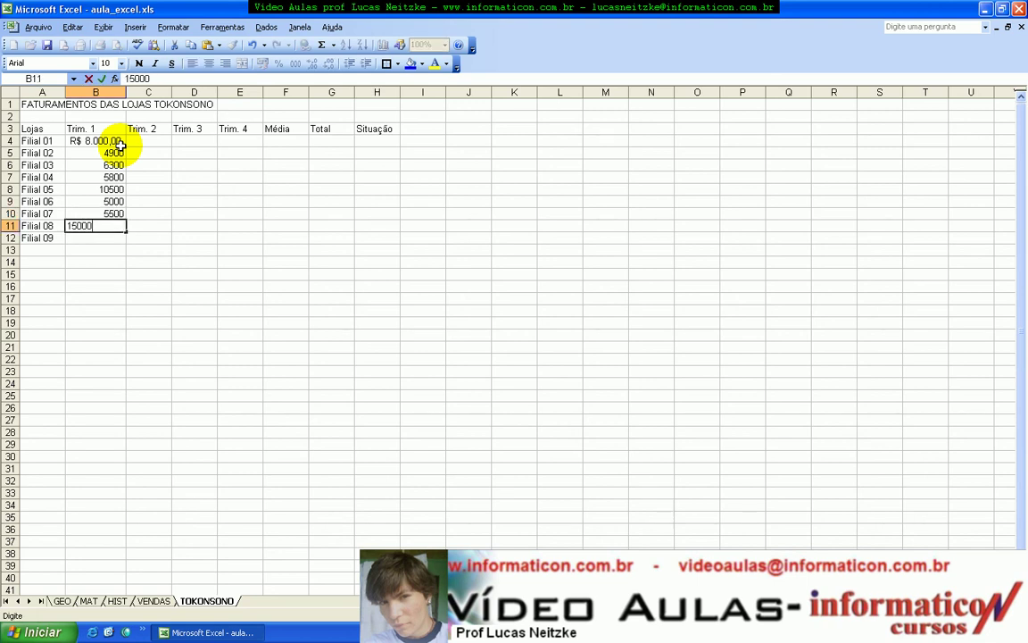
pyautogui.press('Return')
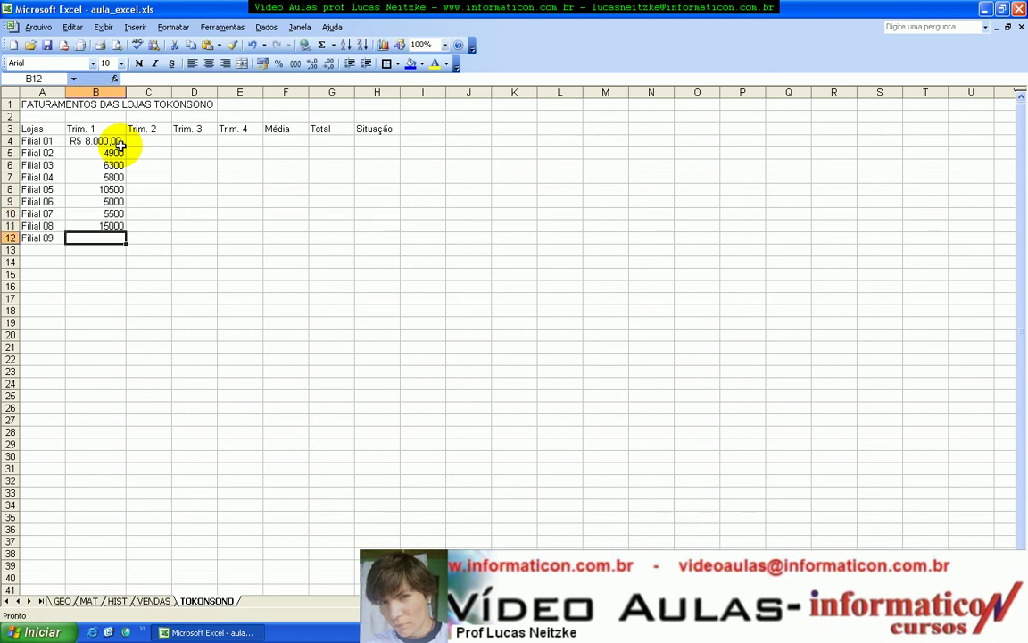
pyautogui.write('12750')
pyautogui.press('Return')
# Enter Trim. 2 values 6700 for Filial 01 and 5850 for Filial 02 in C4:C5.
pyautogui.press('Right')
pyautogui.press('Up')
pyautogui.press('Up')
pyautogui.press('Up')
pyautogui.press('Up')
pyautogui.press('Up')
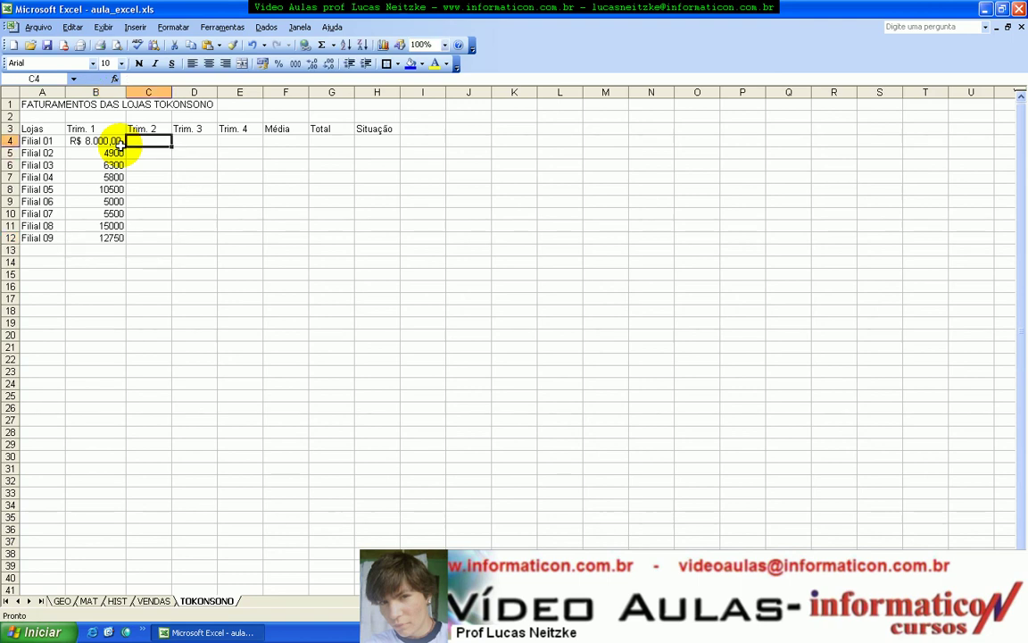
pyautogui.write('67')
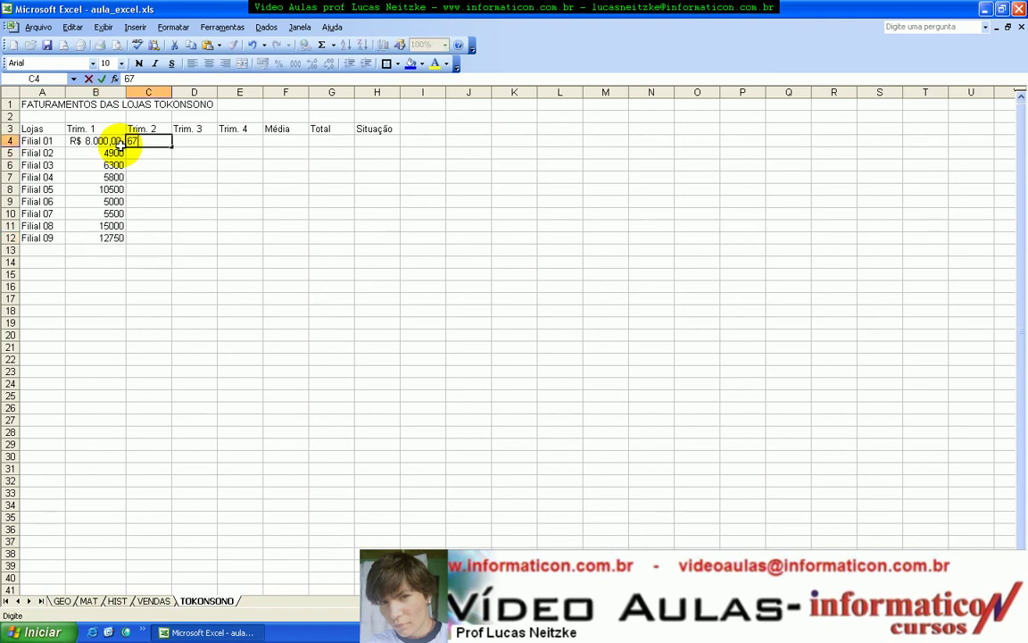
pyautogui.write('00')
pyautogui.press('Return')
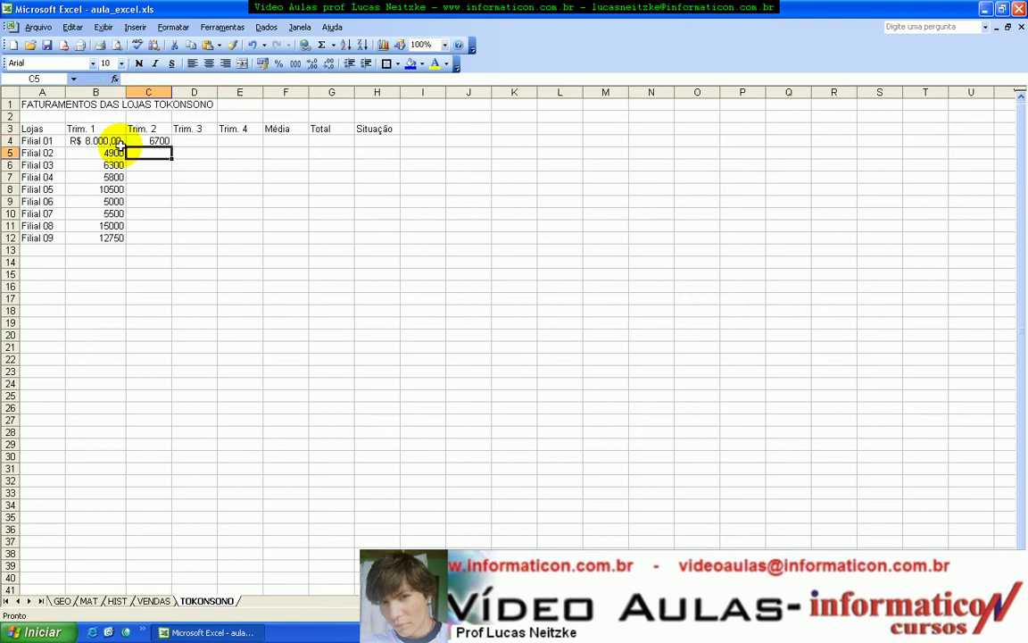
pyautogui.write('5')
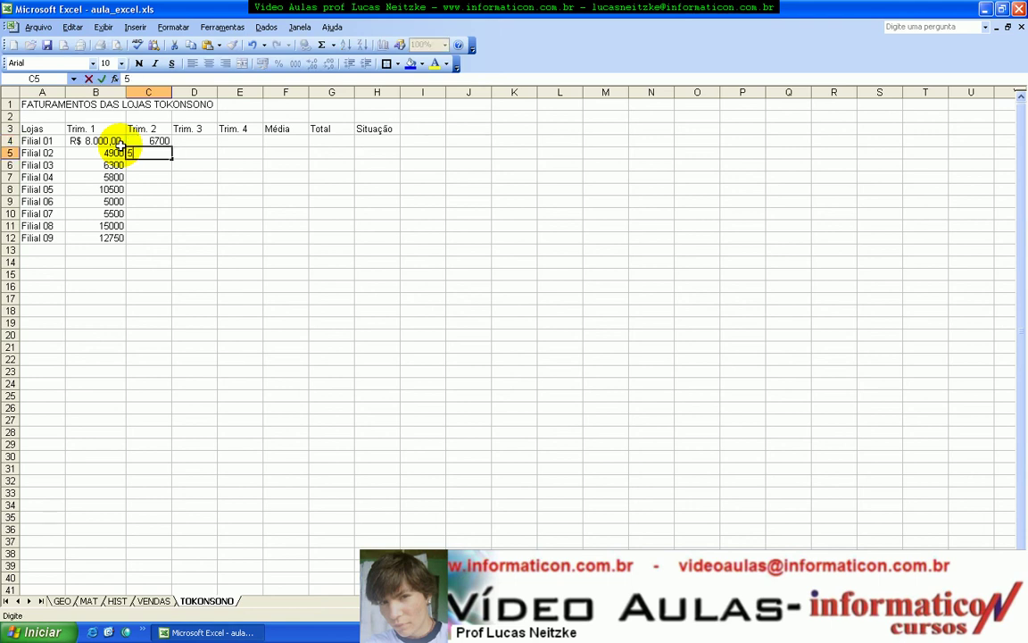
pyautogui.write('85099')
pyautogui.write('80')
pyautogui.press('Return')
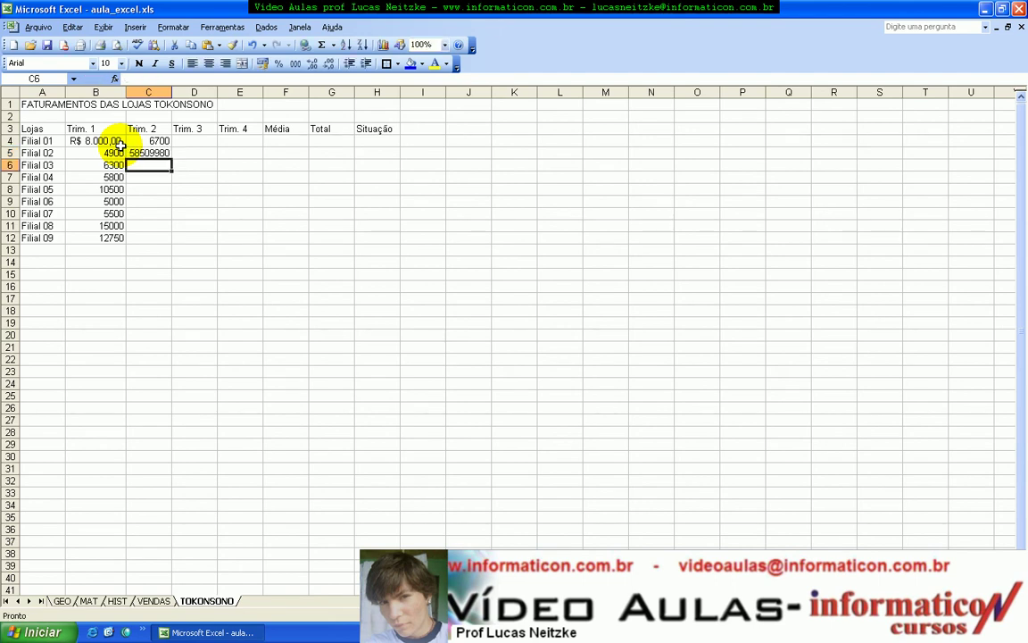
pyautogui.doubleClick(154, 153)
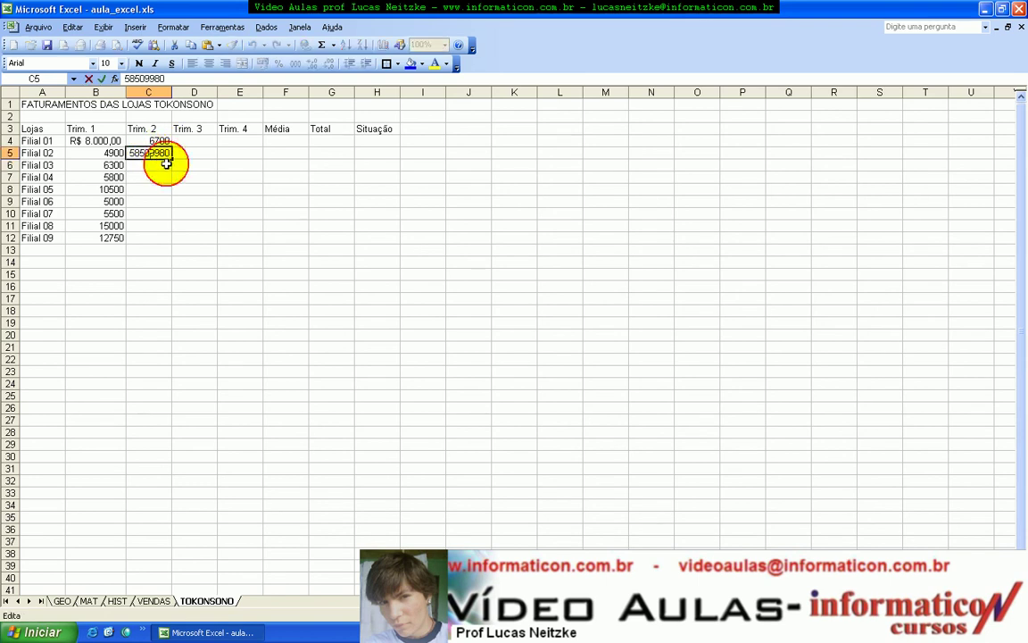
pyautogui.press('Return')
pyautogui.click(152, 154)
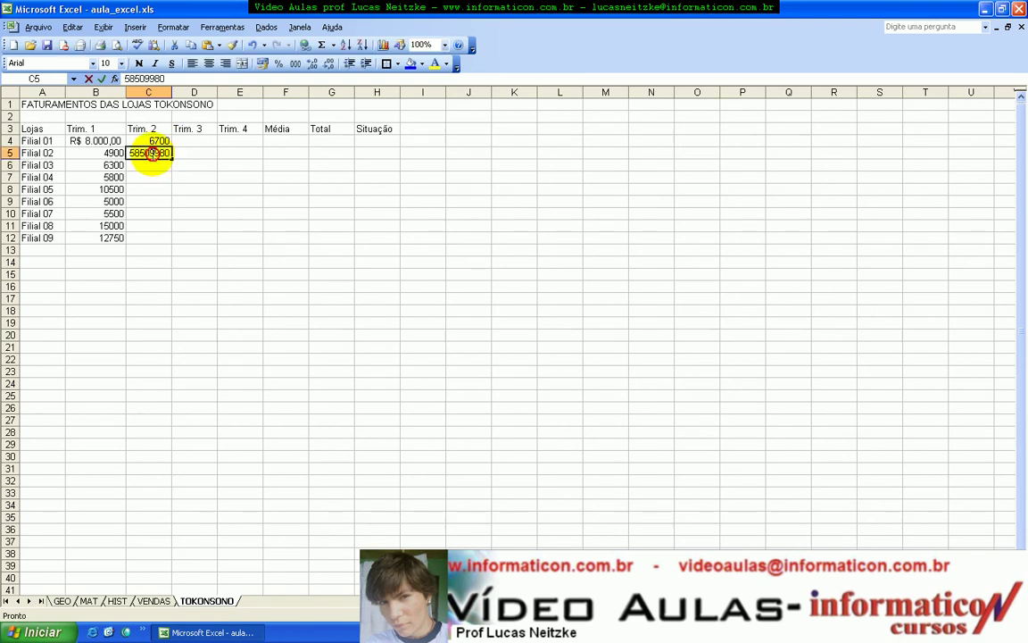
pyautogui.press('BackSpace')
pyautogui.press('BackSpace')
pyautogui.press('BackSpace')
pyautogui.press('Return')
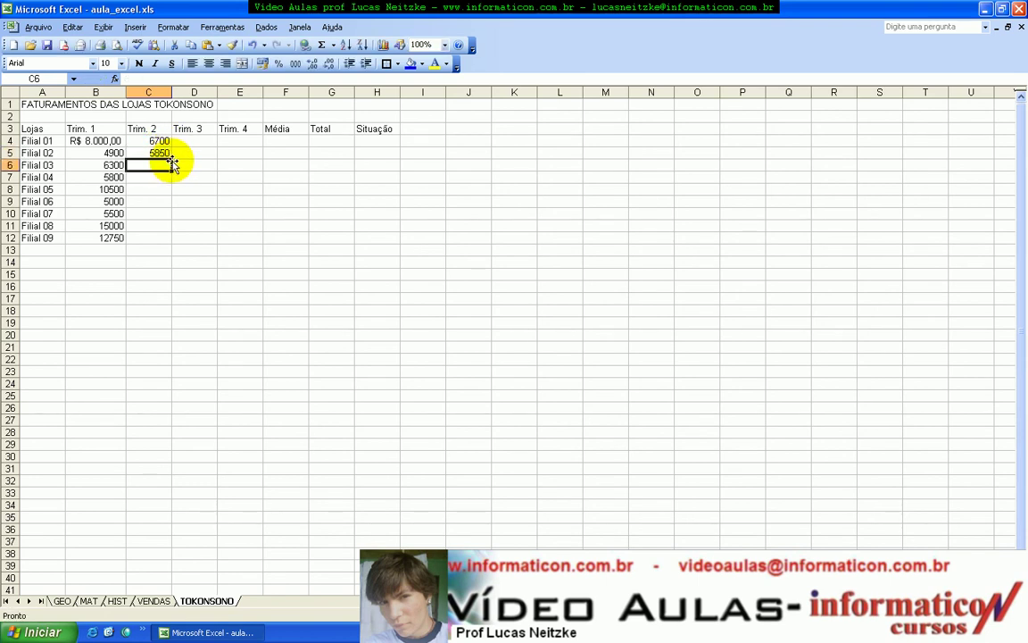
# Enter Trim. 2 values 9980, 6000, 8000, 6300, 6500, 12345 and 11111 in C6:C12.
pyautogui.write('9980')
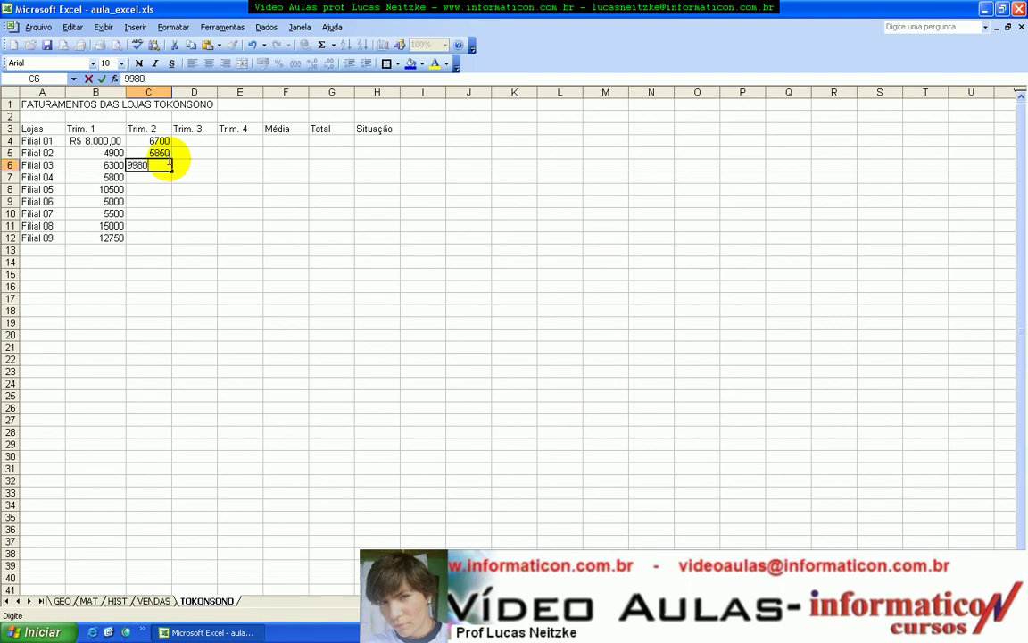
pyautogui.press('Return')
pyautogui.write('6000')
pyautogui.press('Return')
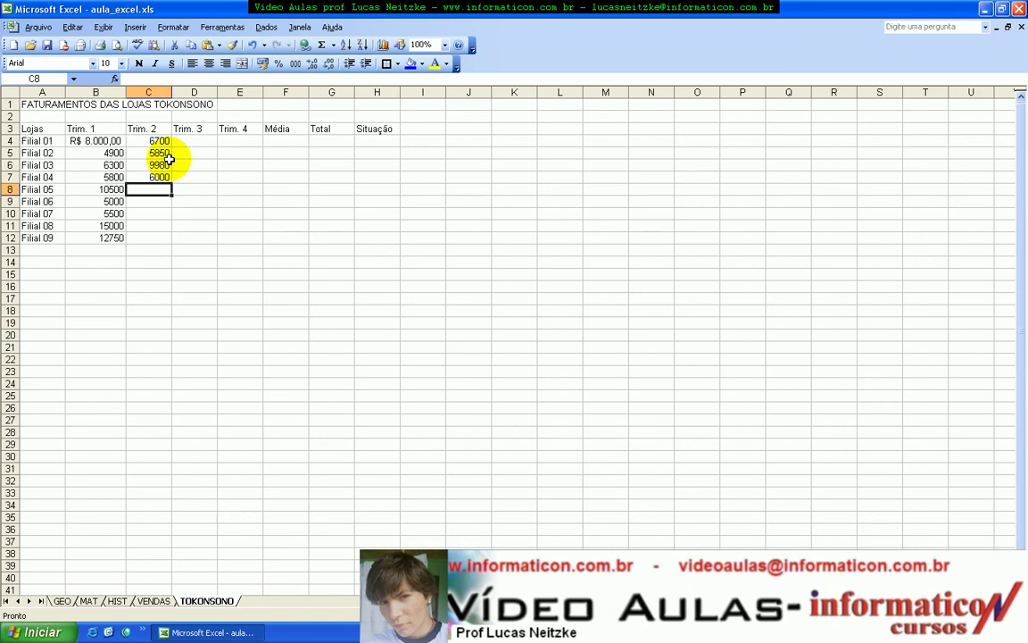
pyautogui.write('8000')
pyautogui.press('Return')
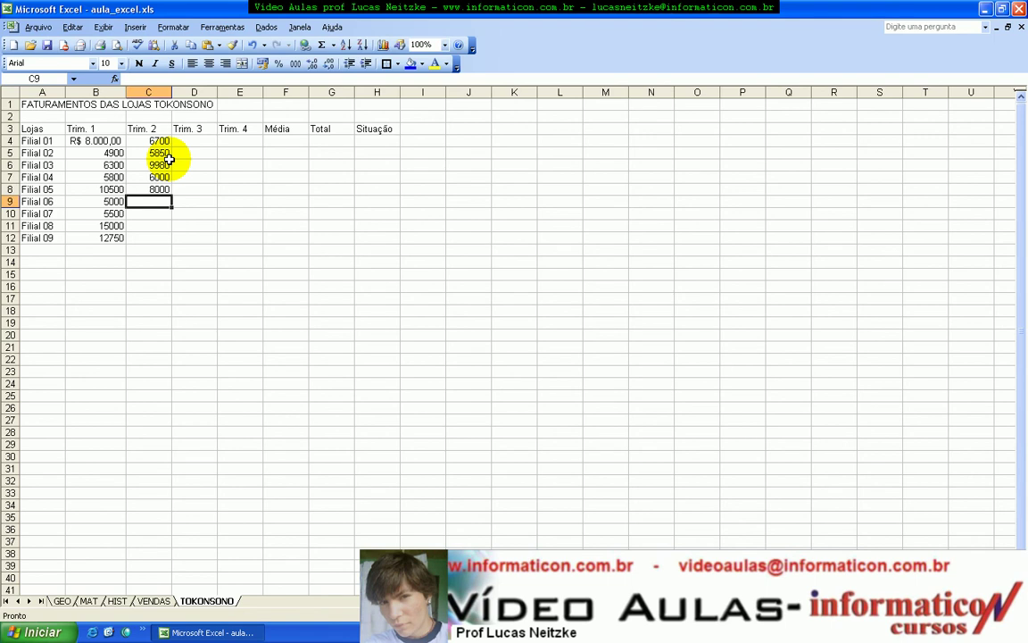
pyautogui.press('F2')
pyautogui.write('6300')
pyautogui.press('Return')
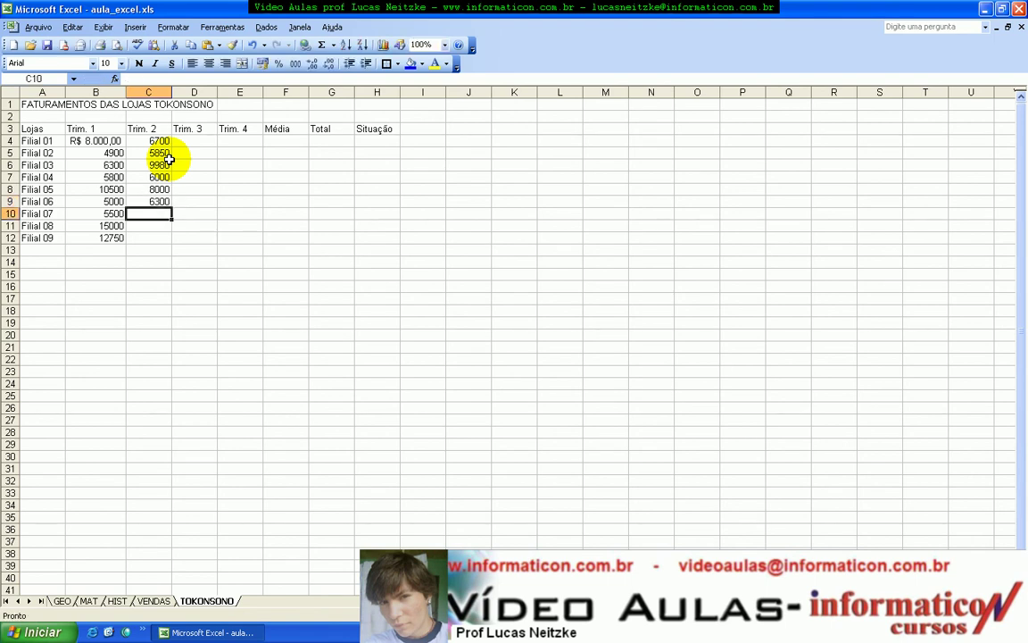
pyautogui.write('6')
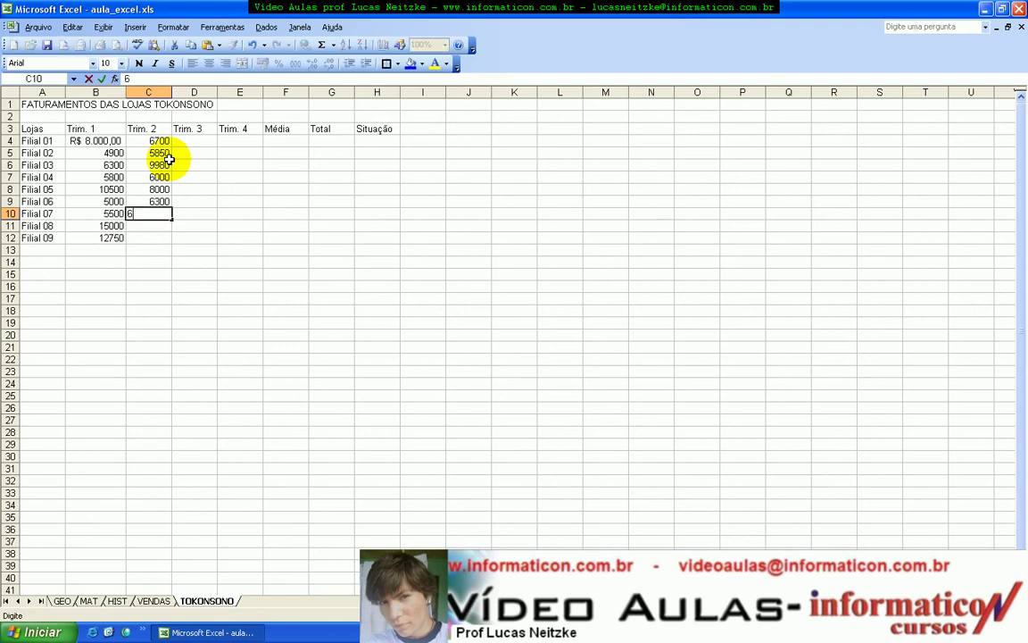
pyautogui.write('5000')
pyautogui.press('BackSpace')
pyautogui.press('Return')
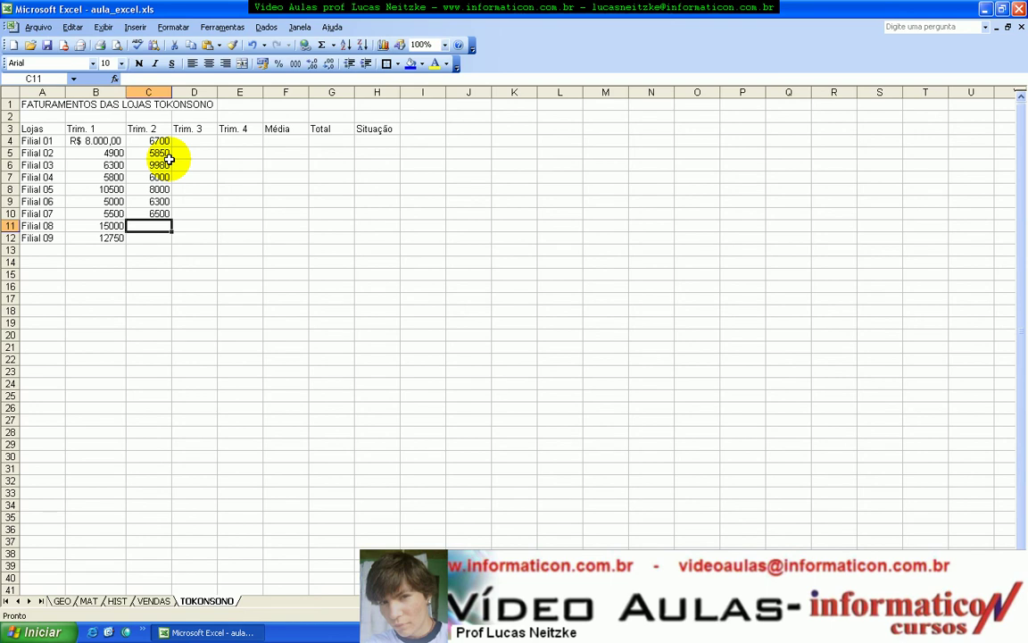
pyautogui.write('12345')
pyautogui.press('Return')
pyautogui.write('11111')
pyautogui.press('Return')
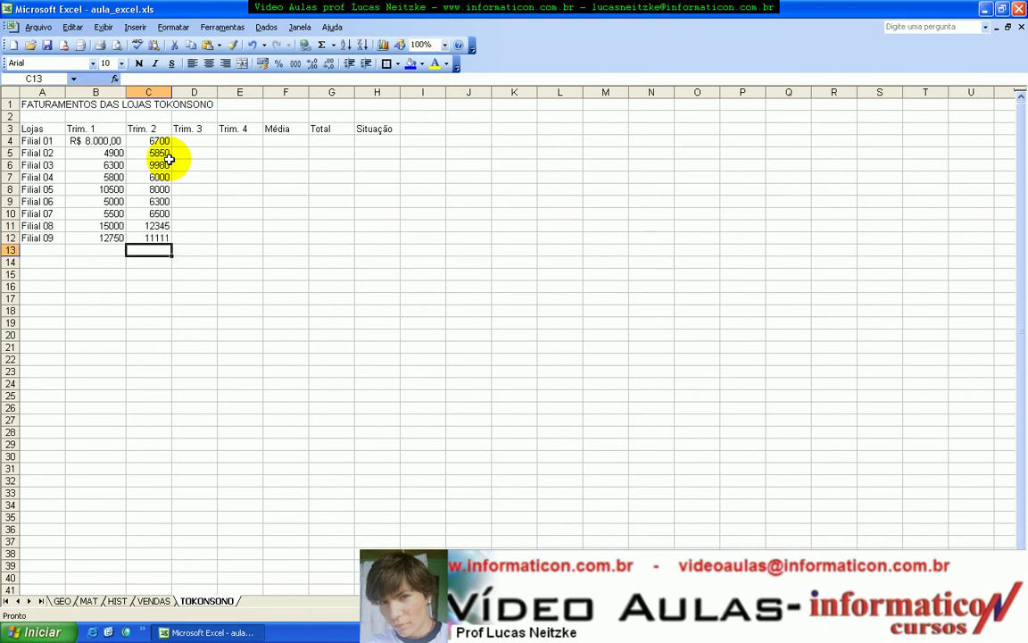
# Enter 6200 as Filial 01's Trim. 3 revenue in D4.
pyautogui.press('Right')
pyautogui.press('Up')
pyautogui.press('Up')
pyautogui.press('Up')
pyautogui.press('Up')
pyautogui.press('Up')
pyautogui.write('6200')
pyautogui.press('Return')
# Enter Filial 02's Trim. 3 revenue in D5, correcting it to 6000.
pyautogui.write('600')
pyautogui.press('Return')
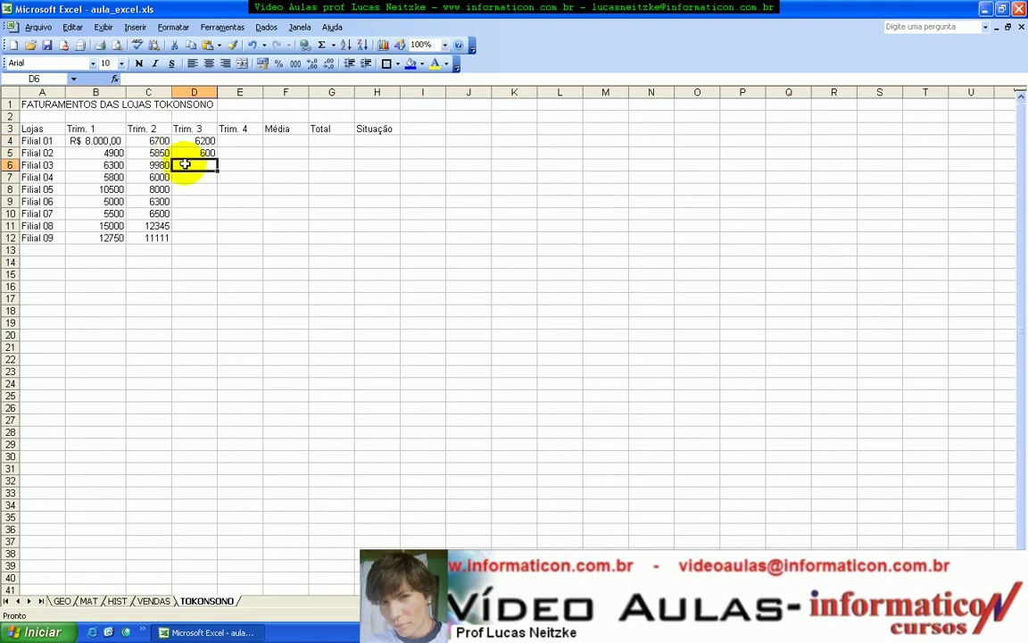
pyautogui.doubleClick(207, 152)
pyautogui.write('0')
pyautogui.press('Return')
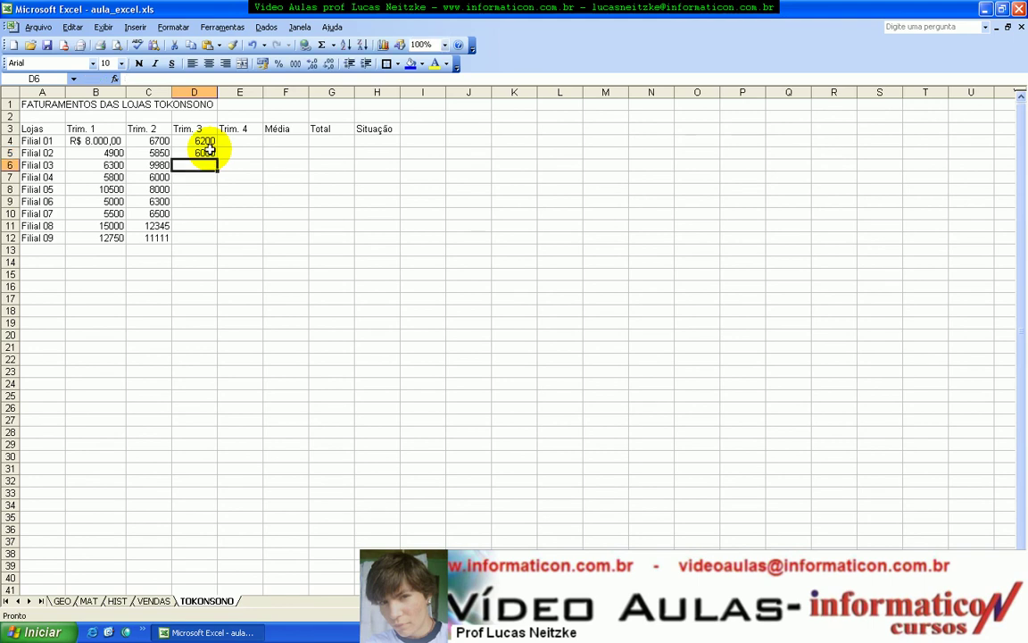
# Enter Trim. 3 values 8400, 6300, 12900 and 5750 for Filial 03–06.
pyautogui.write('8400')
pyautogui.press('Return')
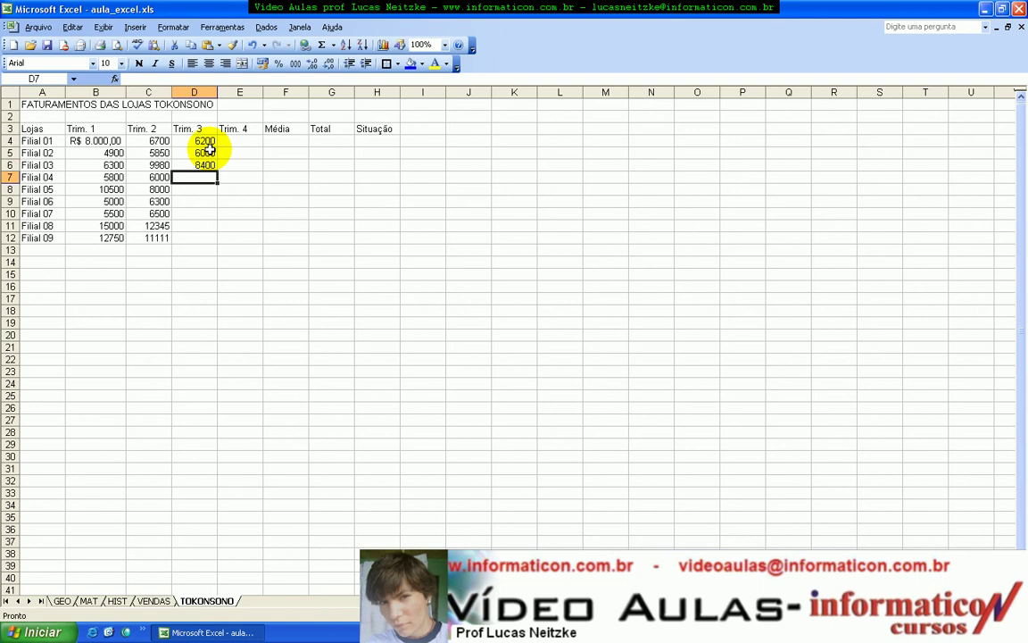
pyautogui.write('6300')
pyautogui.press('Return')
pyautogui.write('12900')
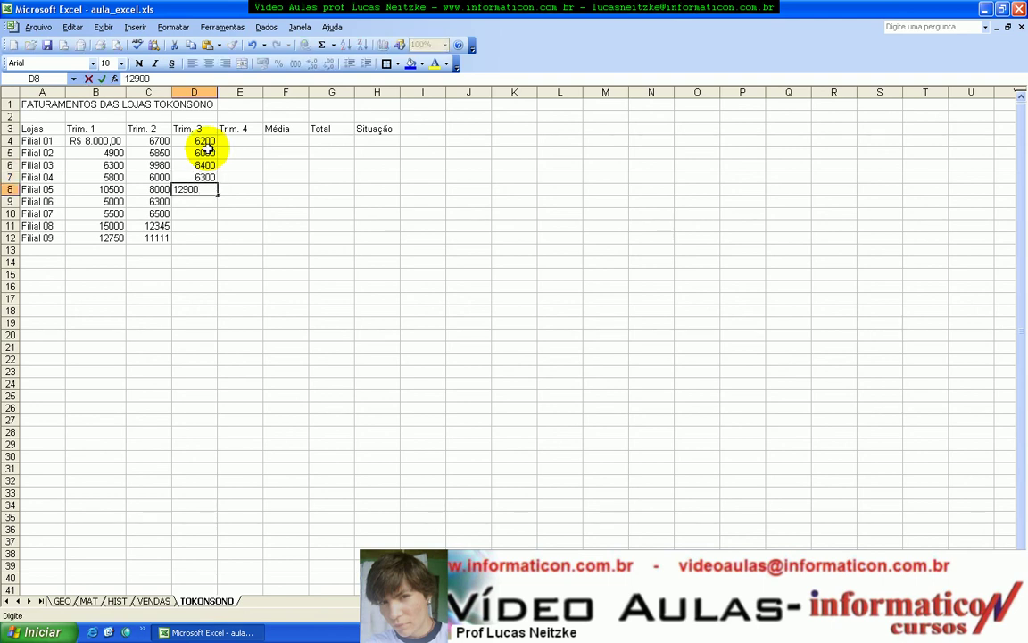
pyautogui.press('Return')
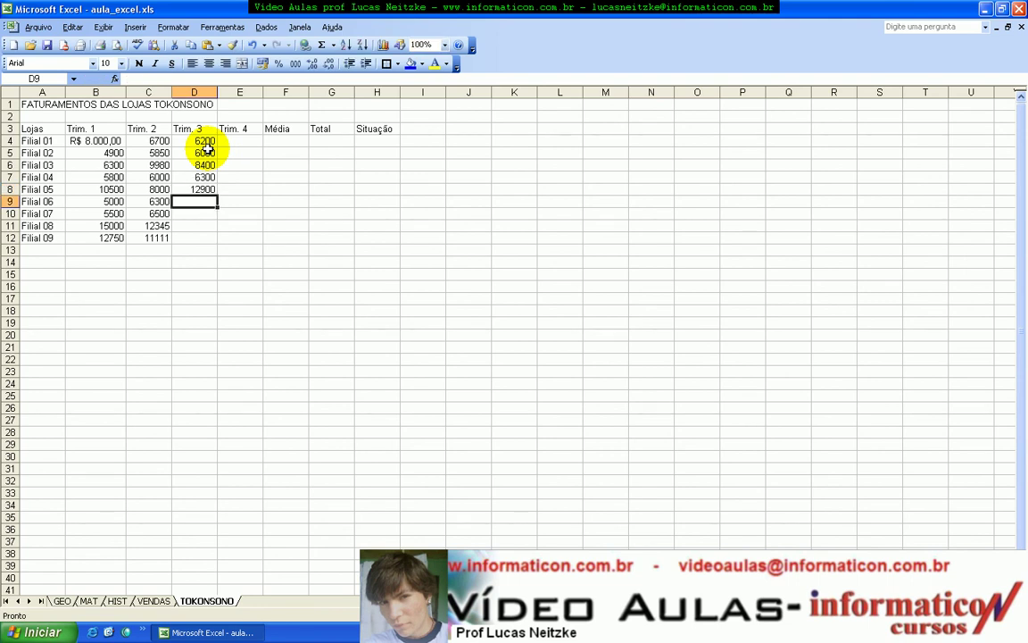
pyautogui.write('5750')
pyautogui.press('Return')
# Enter Trim. 3 values 6600, 17000 and 14800 for Filial 07–09.
pyautogui.write('6600')
pyautogui.press('Return')
pyautogui.write('17000')
pyautogui.press('Return')
pyautogui.write('14800')
pyautogui.press('Return')
# Starting at E4, enter Trim. 4 values 7000, 5000, 7700 and 6900 for Filial 01–04.
pyautogui.press('Up')
pyautogui.press('Right')
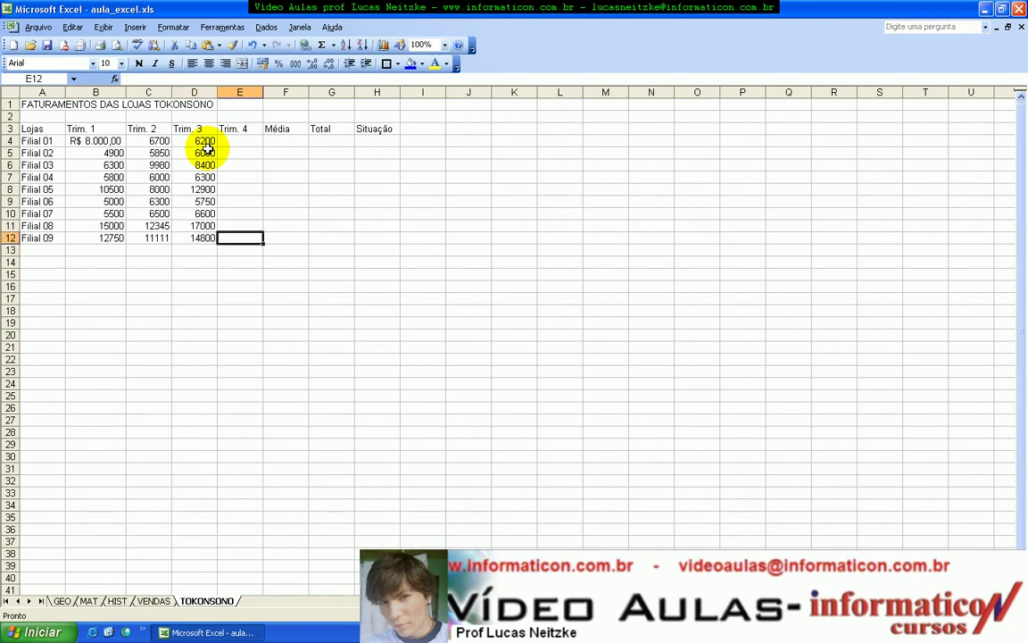
pyautogui.press('Up')
pyautogui.press('Up')
pyautogui.press('Up')
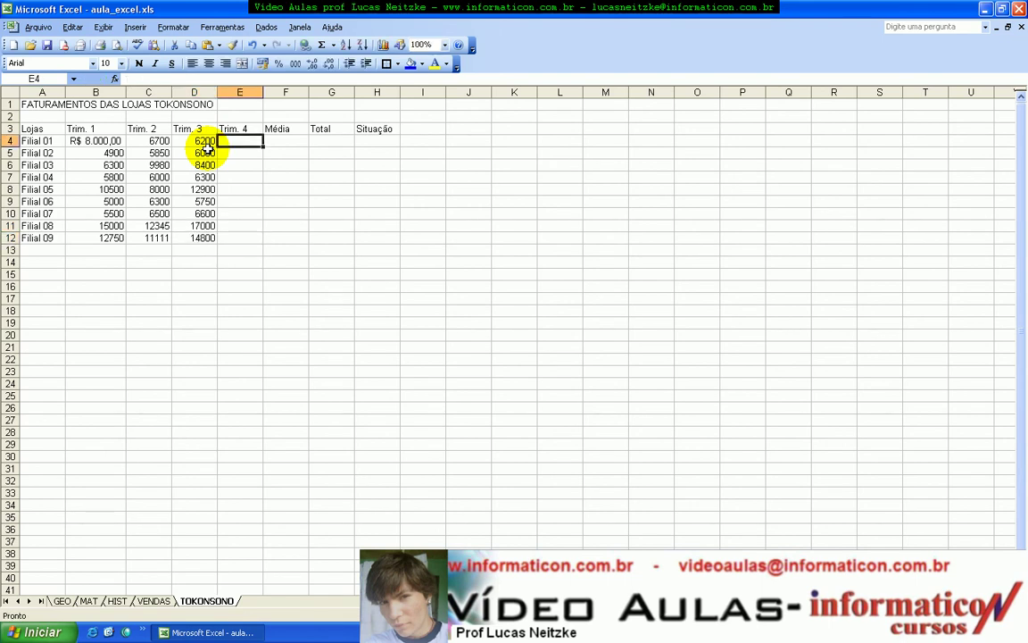
pyautogui.write('7000')
pyautogui.press('Return')
pyautogui.write('5000')
pyautogui.press('Return')
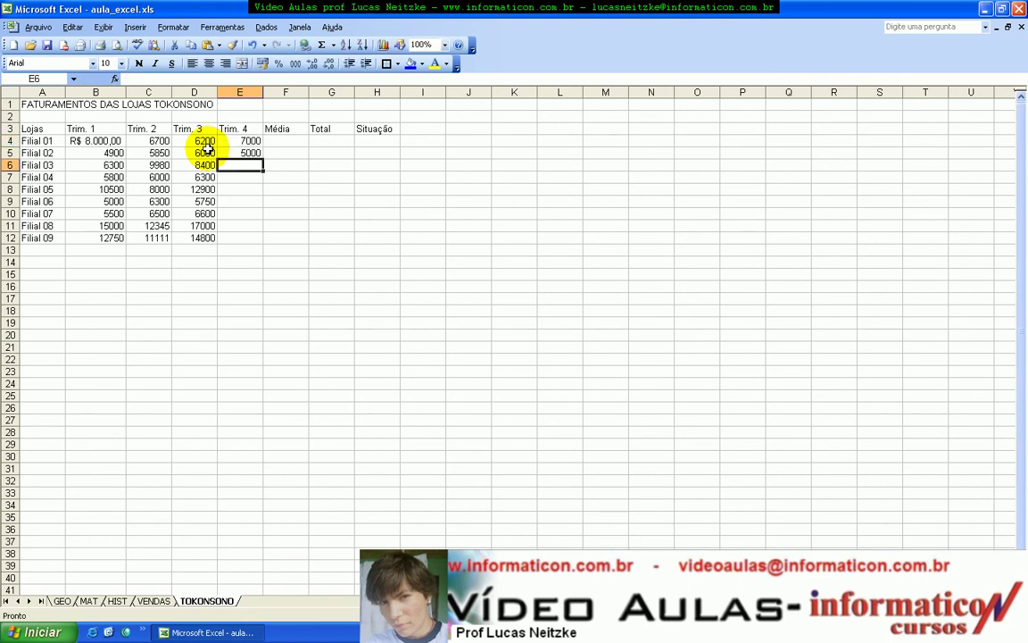
pyautogui.write('7700')
pyautogui.press('Return')
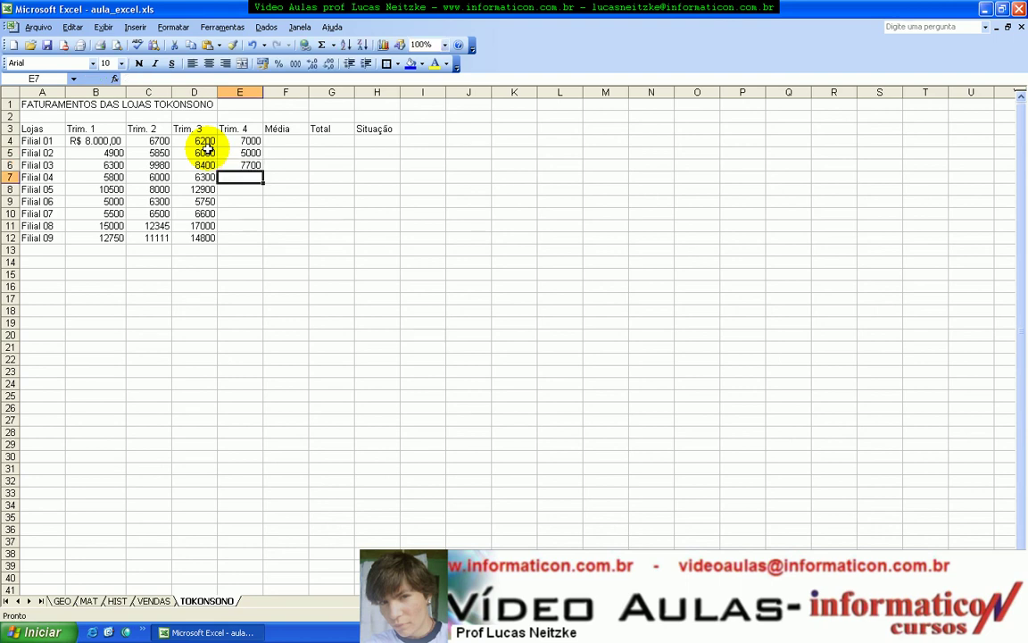
pyautogui.write('6900')
pyautogui.press('Return')
# Enter Trim. 4 values 13450, 4600, 4900, 16500 and 15500 for Filial 05–09.
pyautogui.write('1')
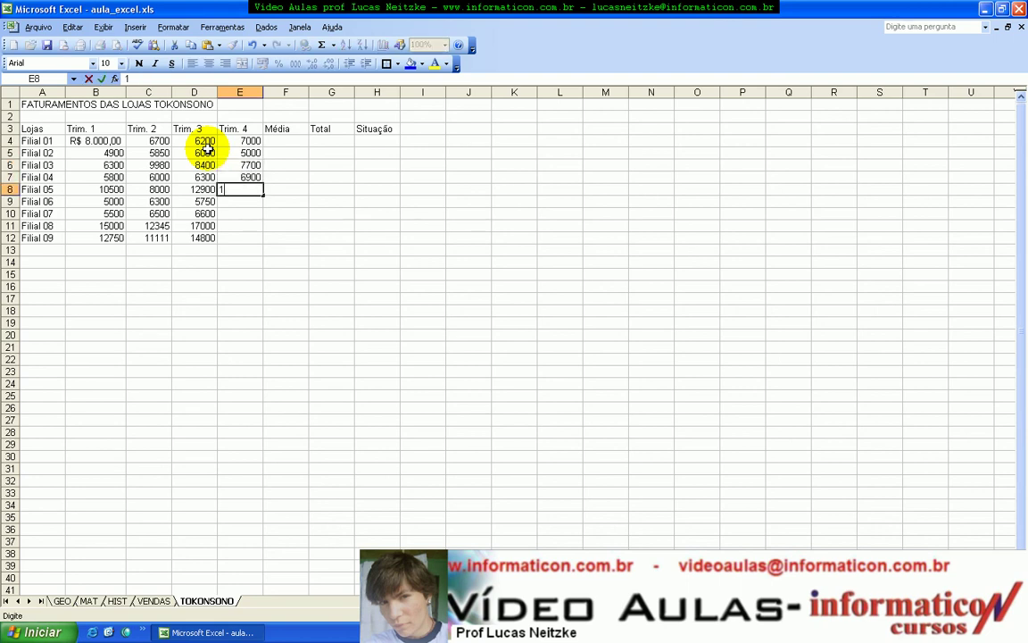
pyautogui.write('3450')
pyautogui.press('Return')
pyautogui.write('4')
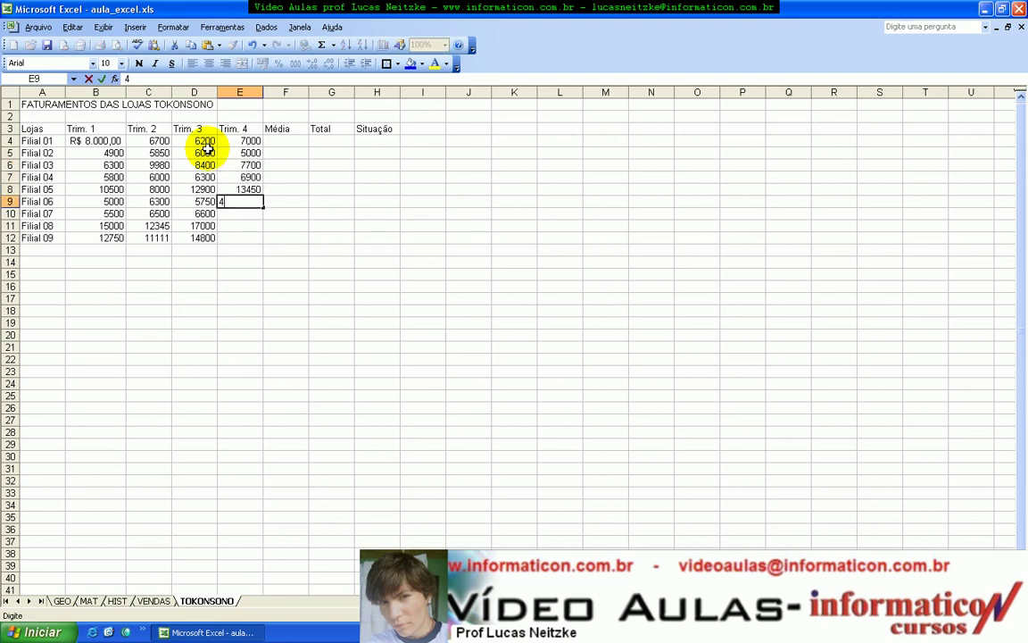
pyautogui.write('600')
pyautogui.press('Return')
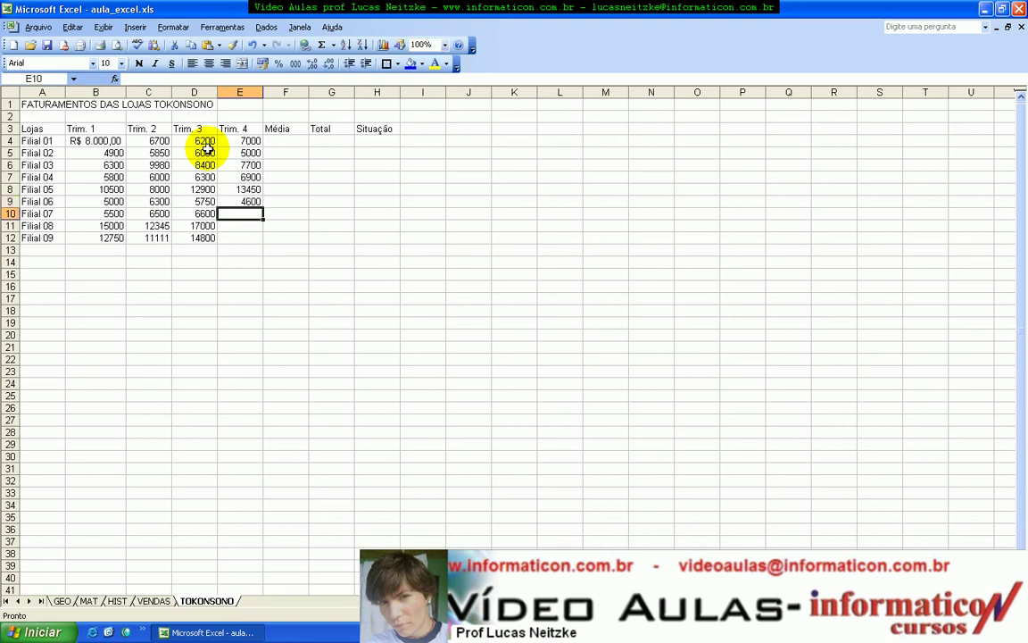
pyautogui.write('4900')
pyautogui.press('Return')
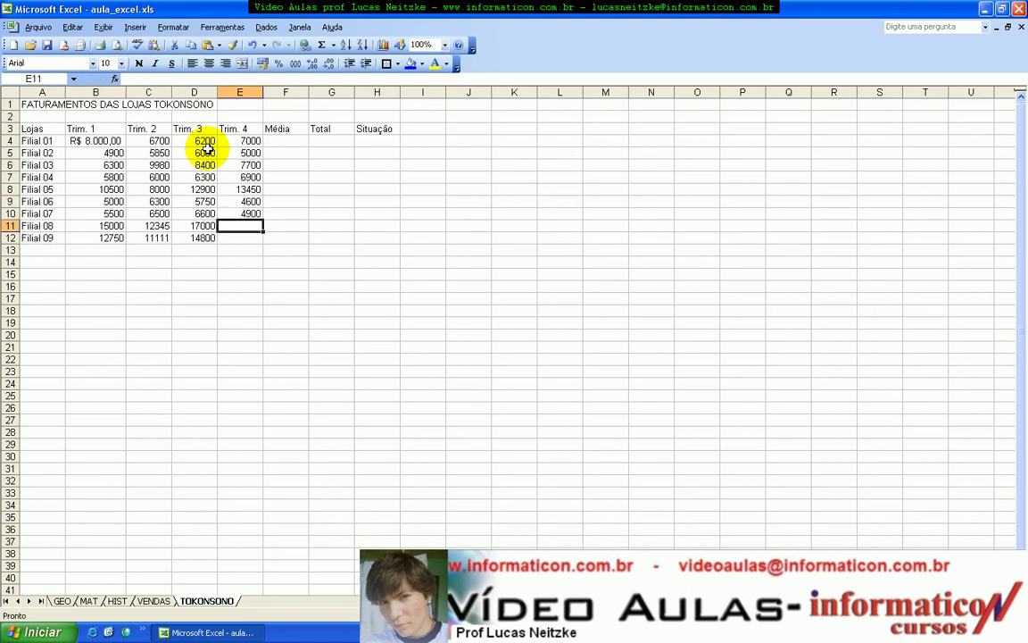
pyautogui.write('16500')
pyautogui.press('Return')
pyautogui.write('15500')
pyautogui.press('Return')
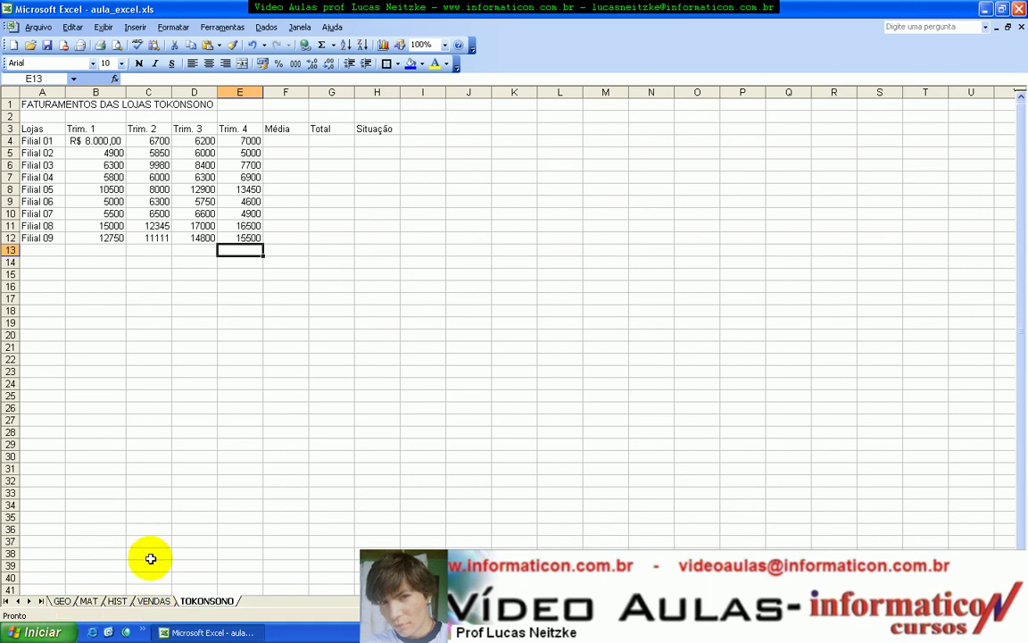
# Add the heading VALORES GERAIS in cell D14 below the table.
pyautogui.press('Down')
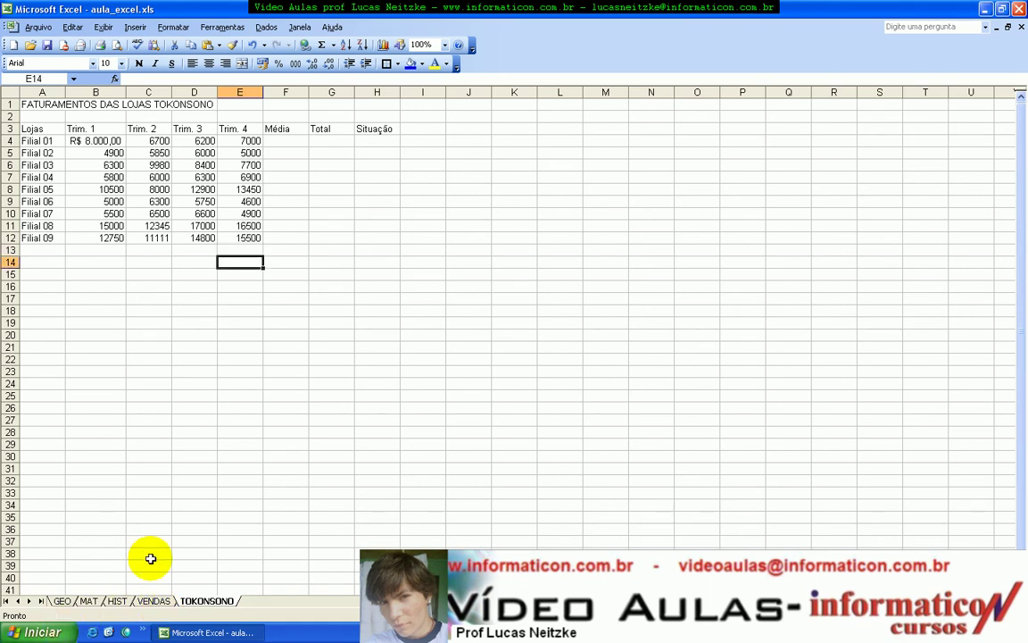
pyautogui.press('Left')
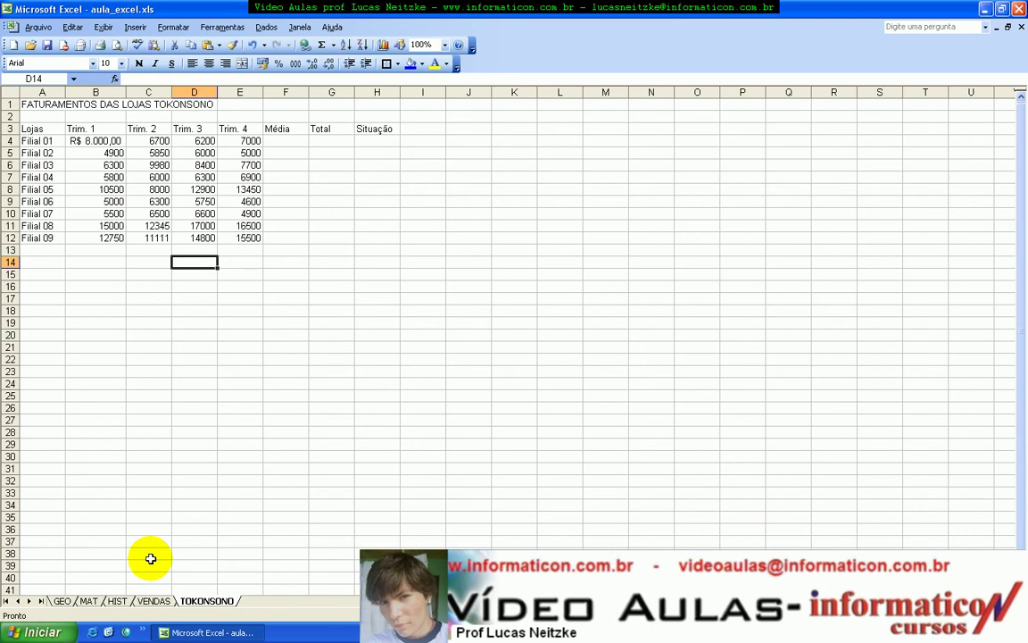
pyautogui.press('Up')
pyautogui.press('Down')
pyautogui.press('Up')
pyautogui.press('Up')
pyautogui.press('Down')
pyautogui.press('Down')
pyautogui.write('VALORES GERAIS')
pyautogui.press('Return')
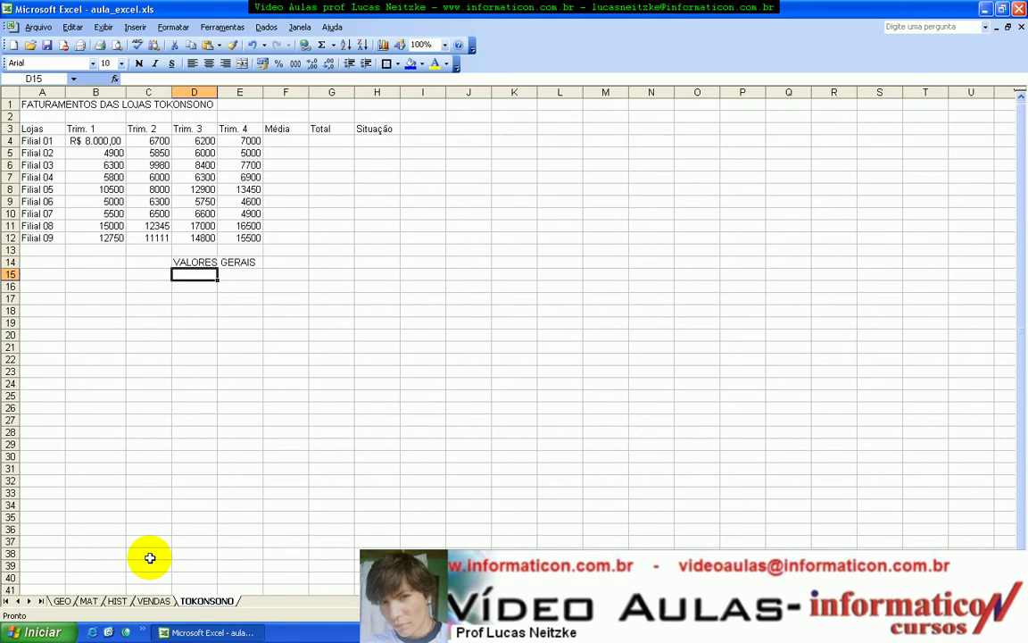
# List MÍNIMO, MÉDIA, MAXIMO and TOTAL in D15:D18, then save the workbook.
pyautogui.write('MÍNIMO')
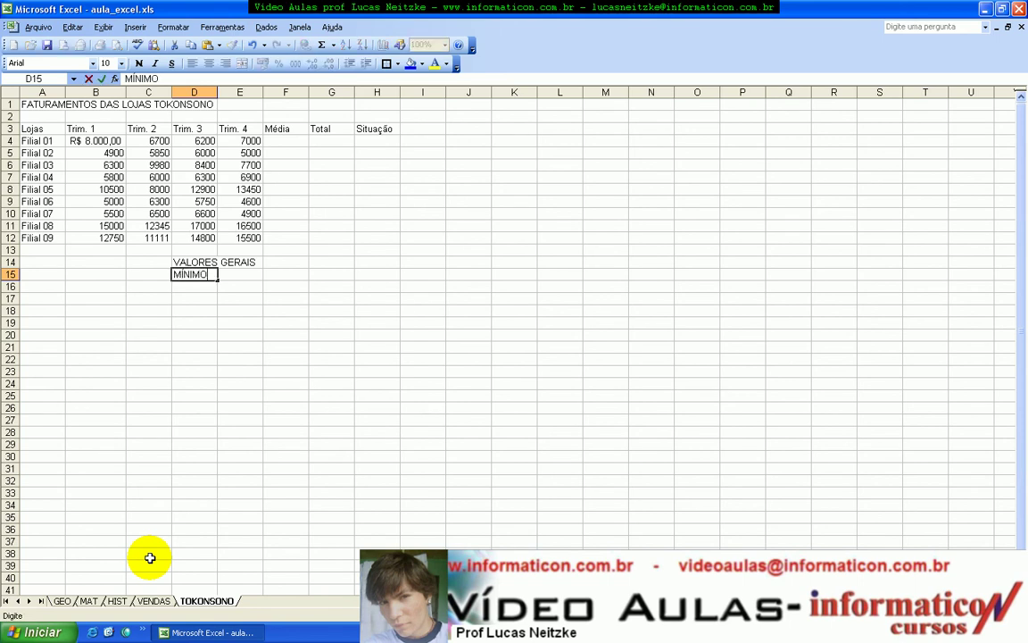
pyautogui.press('Return')
pyautogui.write('MÉDIA')
pyautogui.press('Return')
pyautogui.write('MAXI')
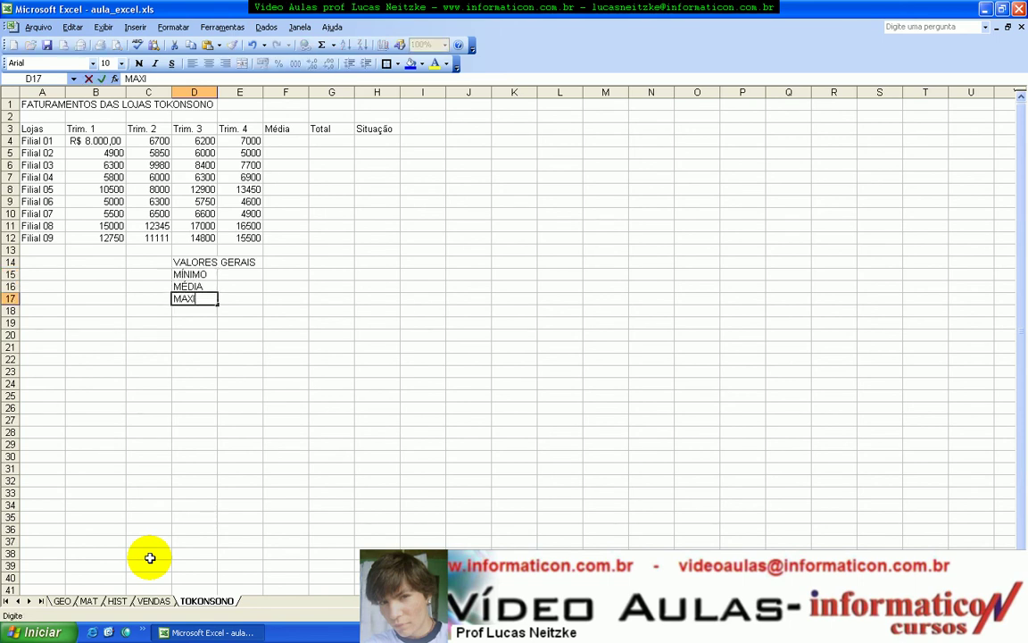
pyautogui.write('MO')
pyautogui.press('Return')
pyautogui.write('TOTA')
pyautogui.press('Return')
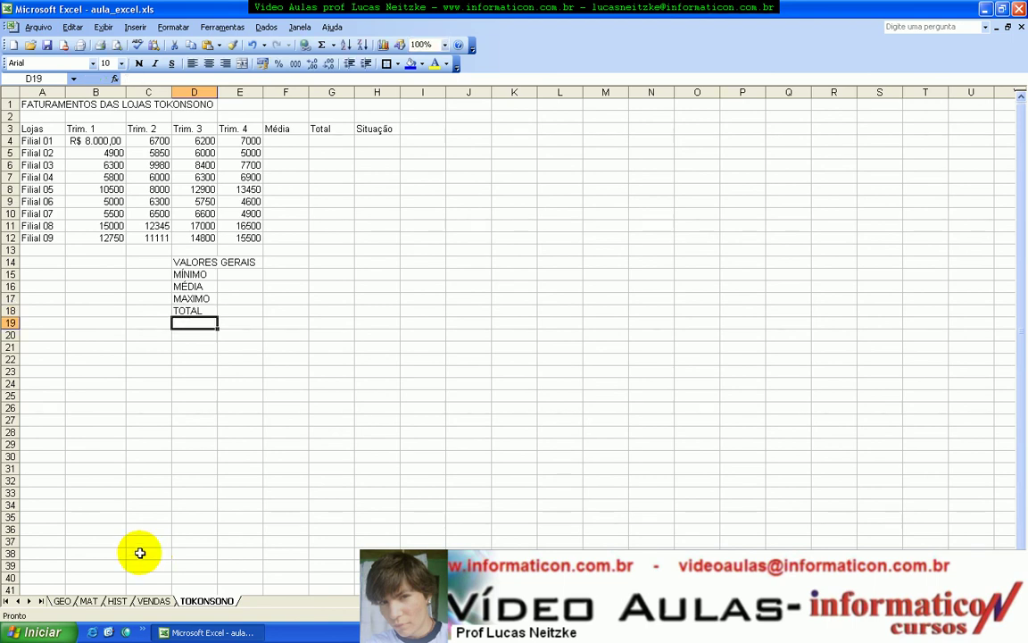
pyautogui.click(47, 45)
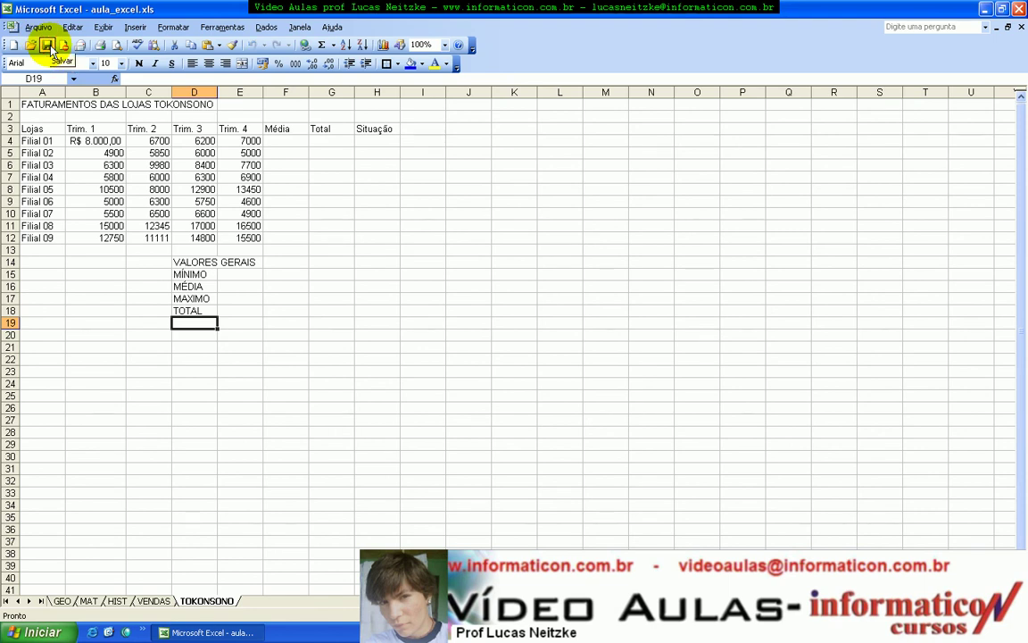